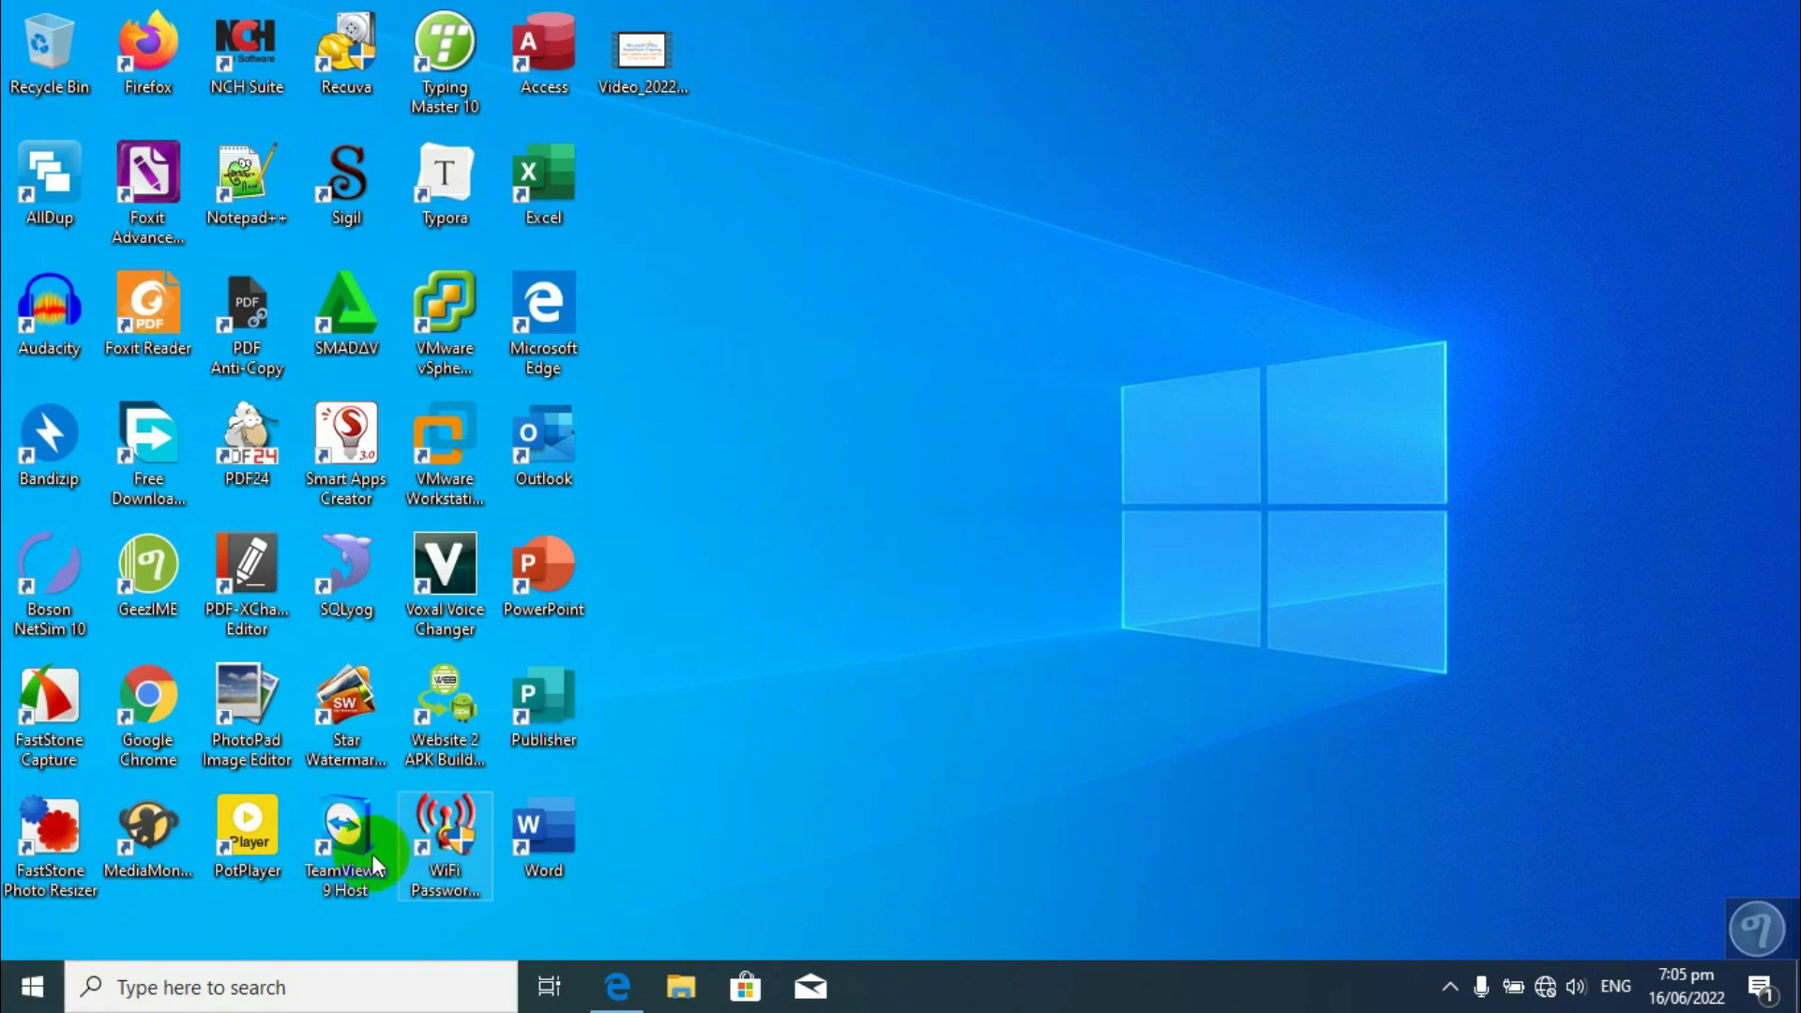
- Launch PowerPoint from the list of installed applications and accept the Microsoft Office license agreement
{"action": "left_click", "coordinate": [34, 988]}
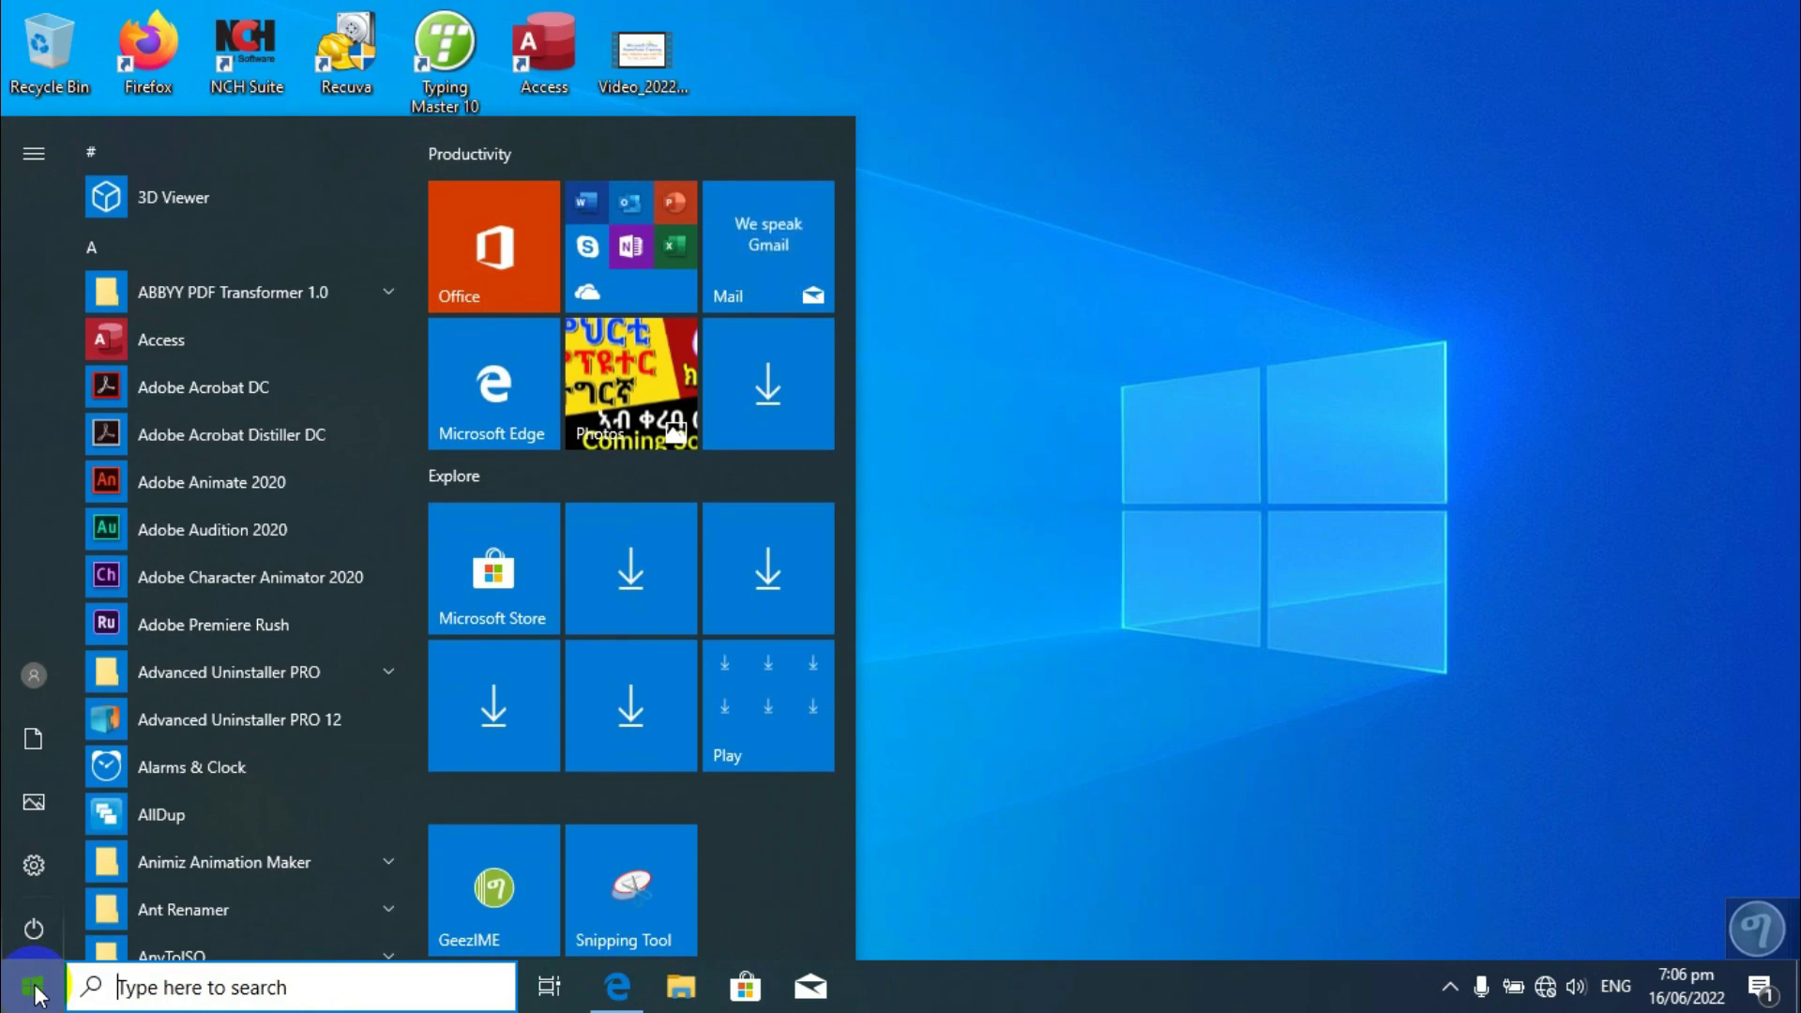
{"action": "scroll", "coordinate": [228, 351], "scroll_direction": "down", "scroll_amount": 8}
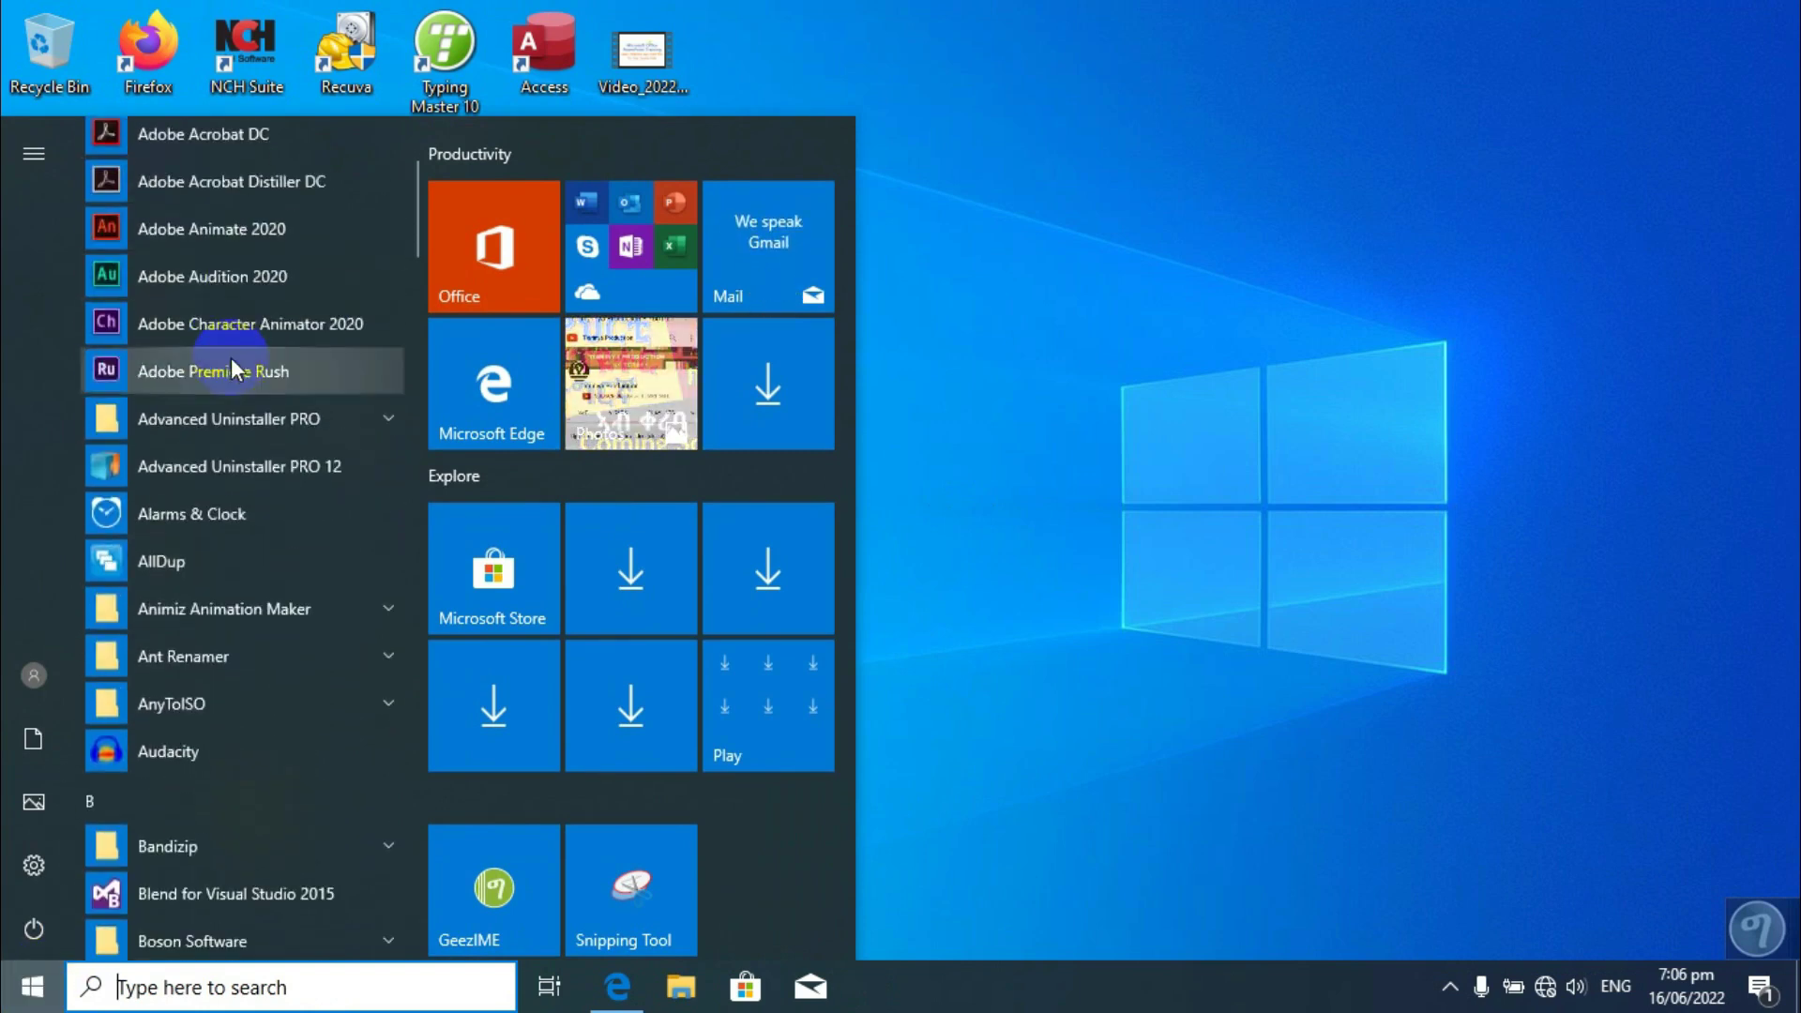
{"action": "scroll", "coordinate": [235, 424], "scroll_direction": "down", "scroll_amount": 10}
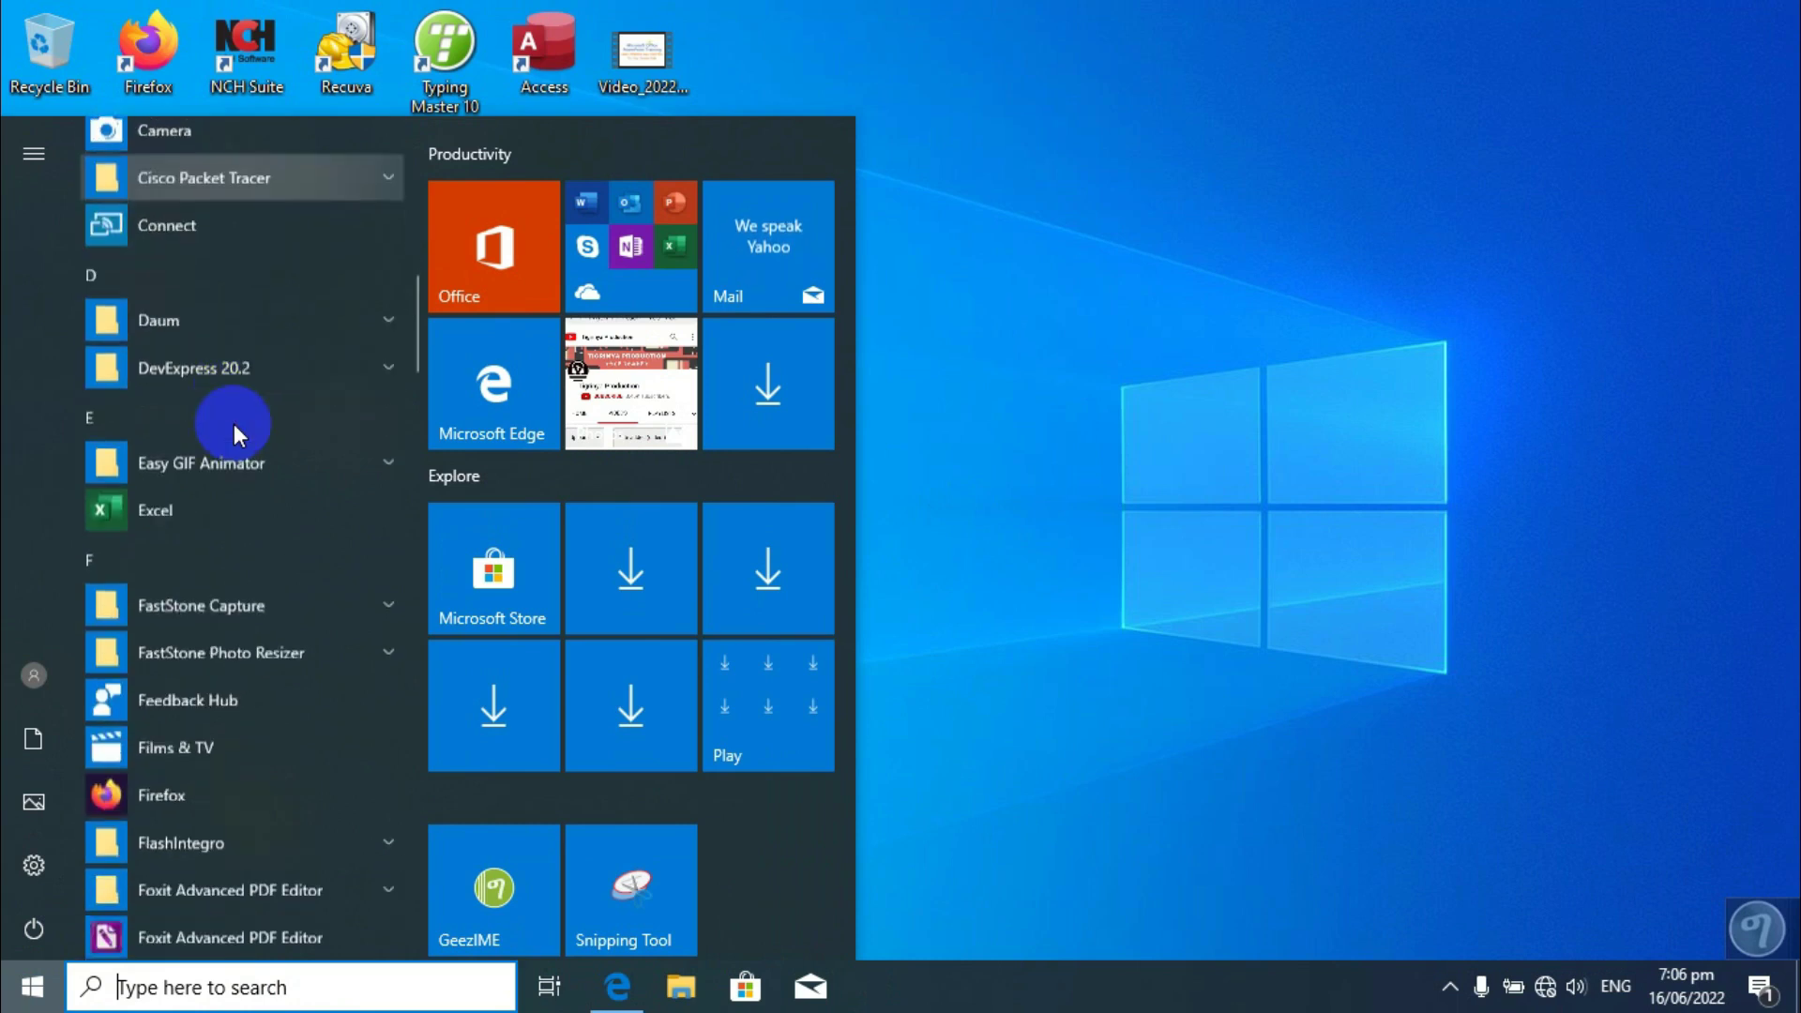
{"action": "scroll", "coordinate": [247, 478], "scroll_direction": "down", "scroll_amount": 10}
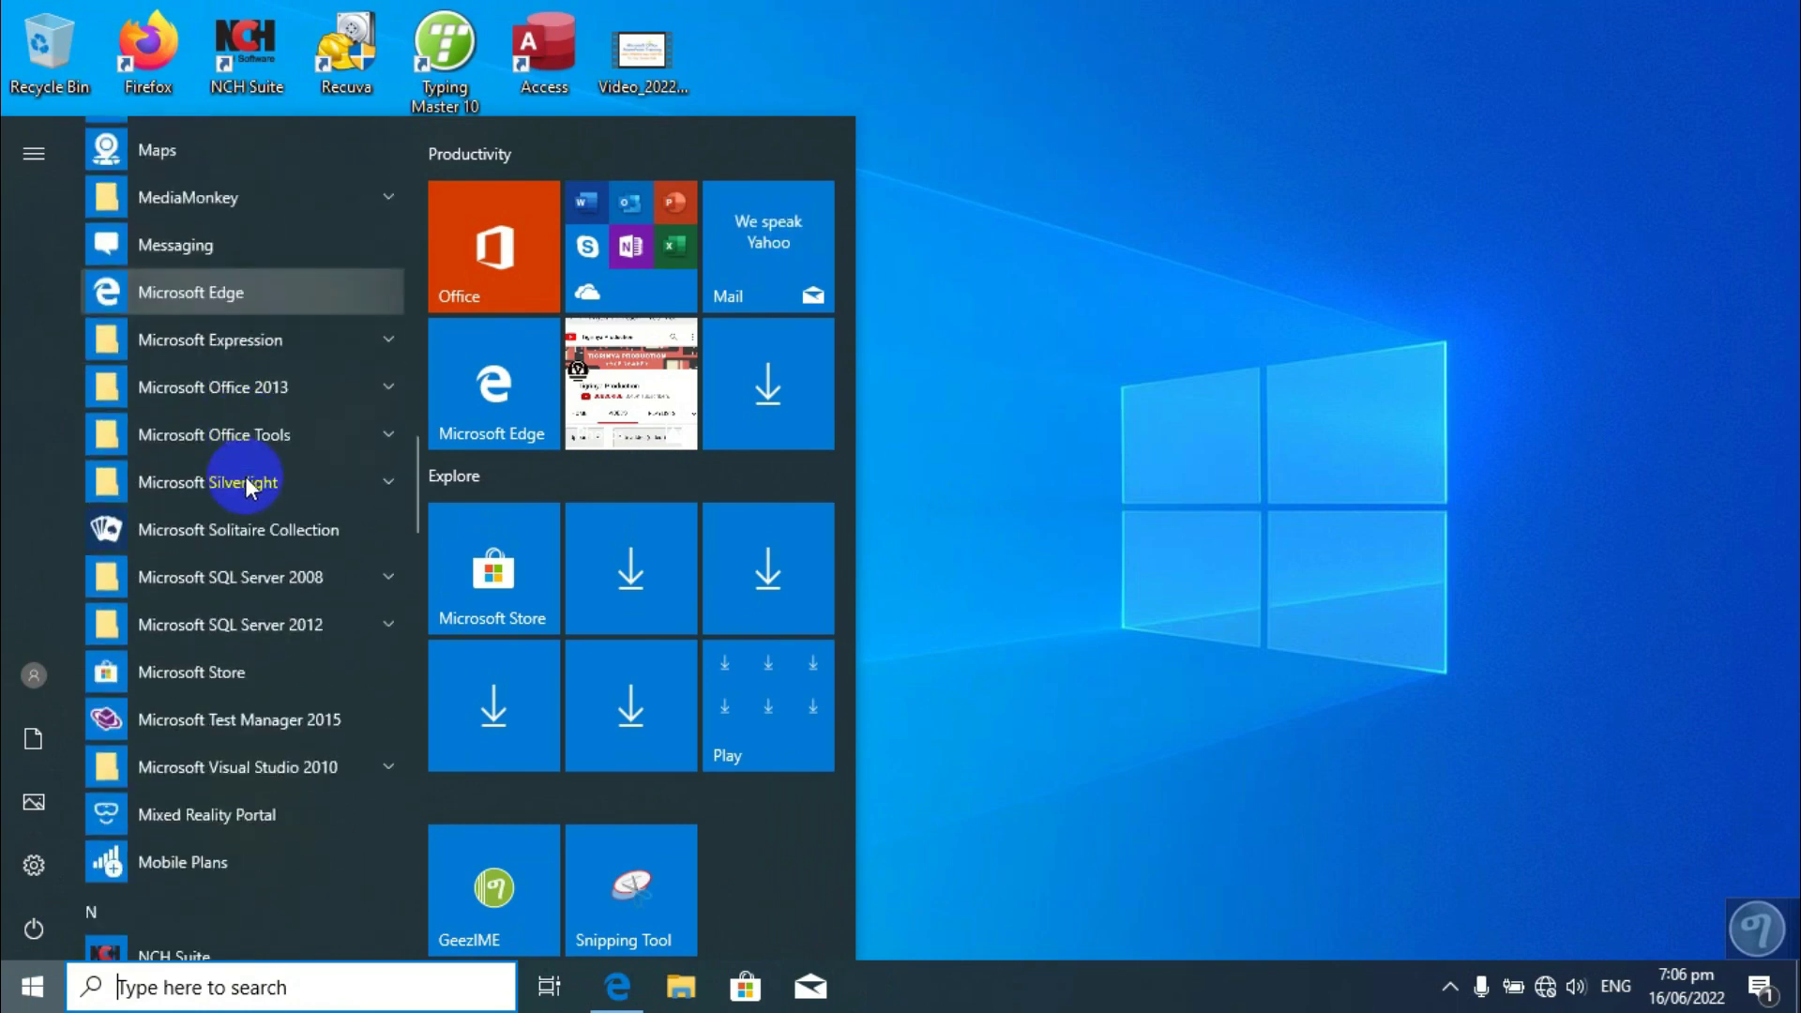
{"action": "scroll", "coordinate": [245, 488], "scroll_direction": "down", "scroll_amount": 8}
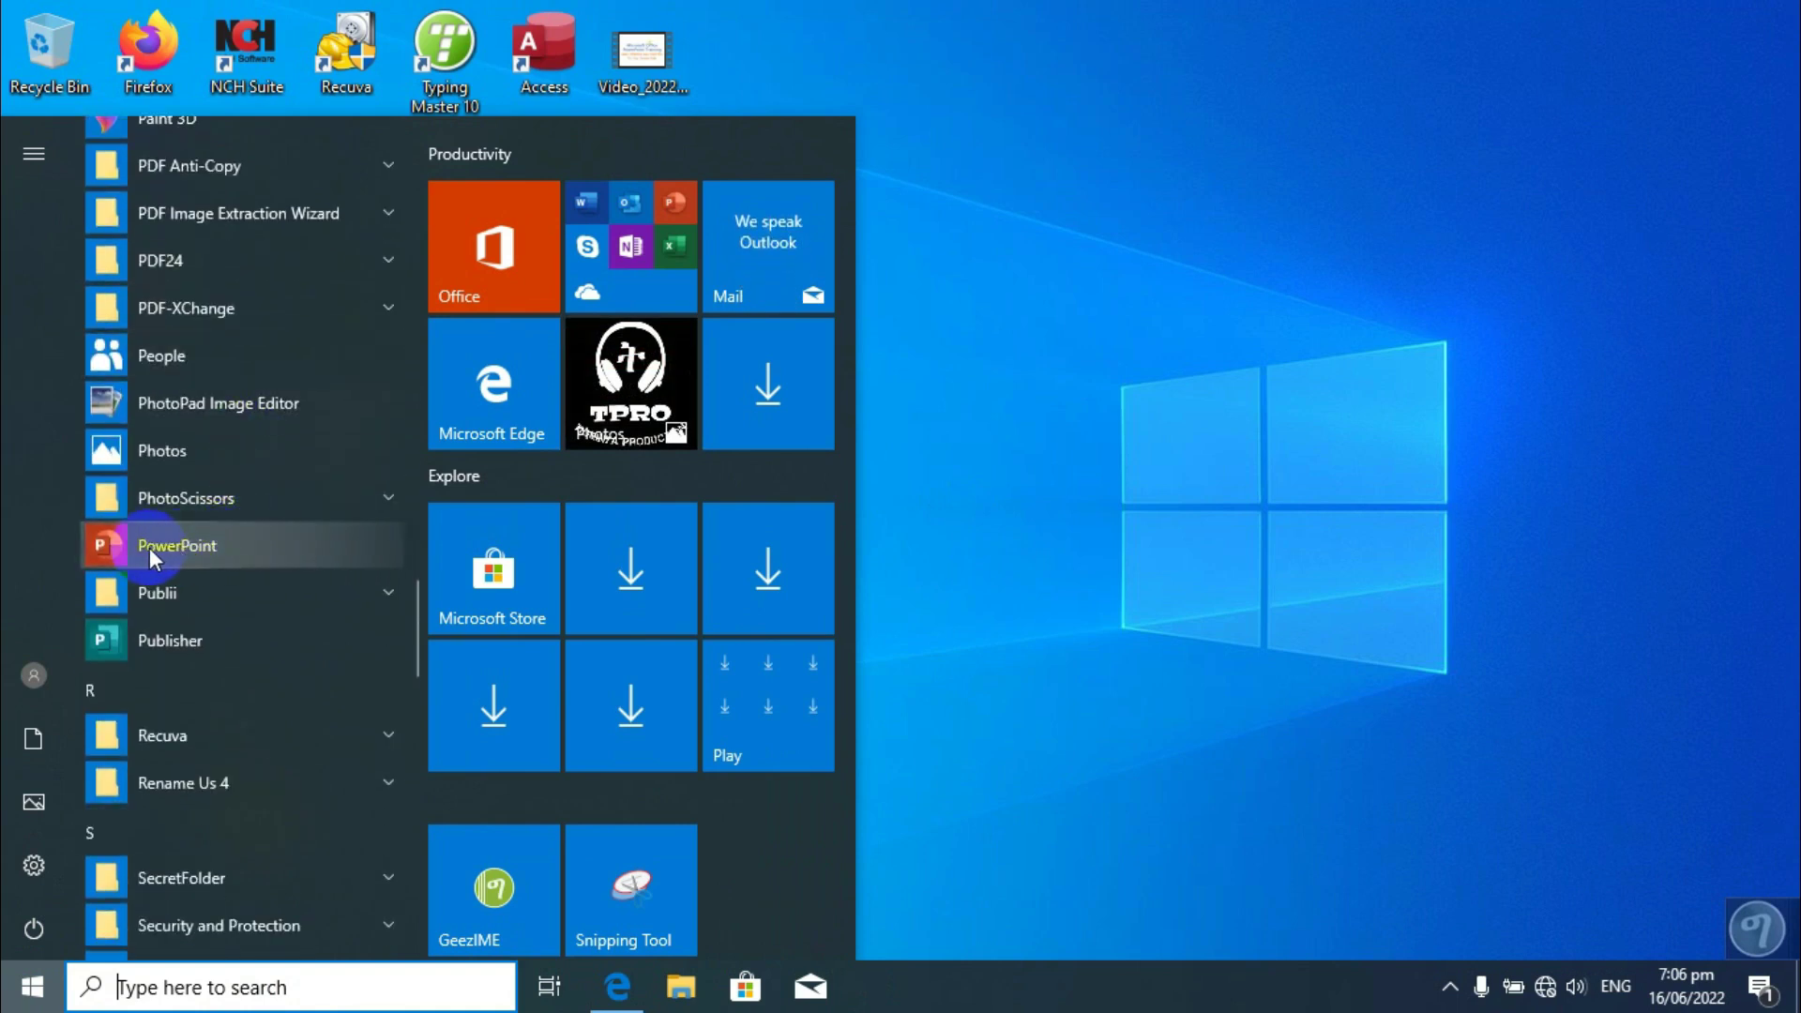
{"action": "left_click", "coordinate": [203, 545]}
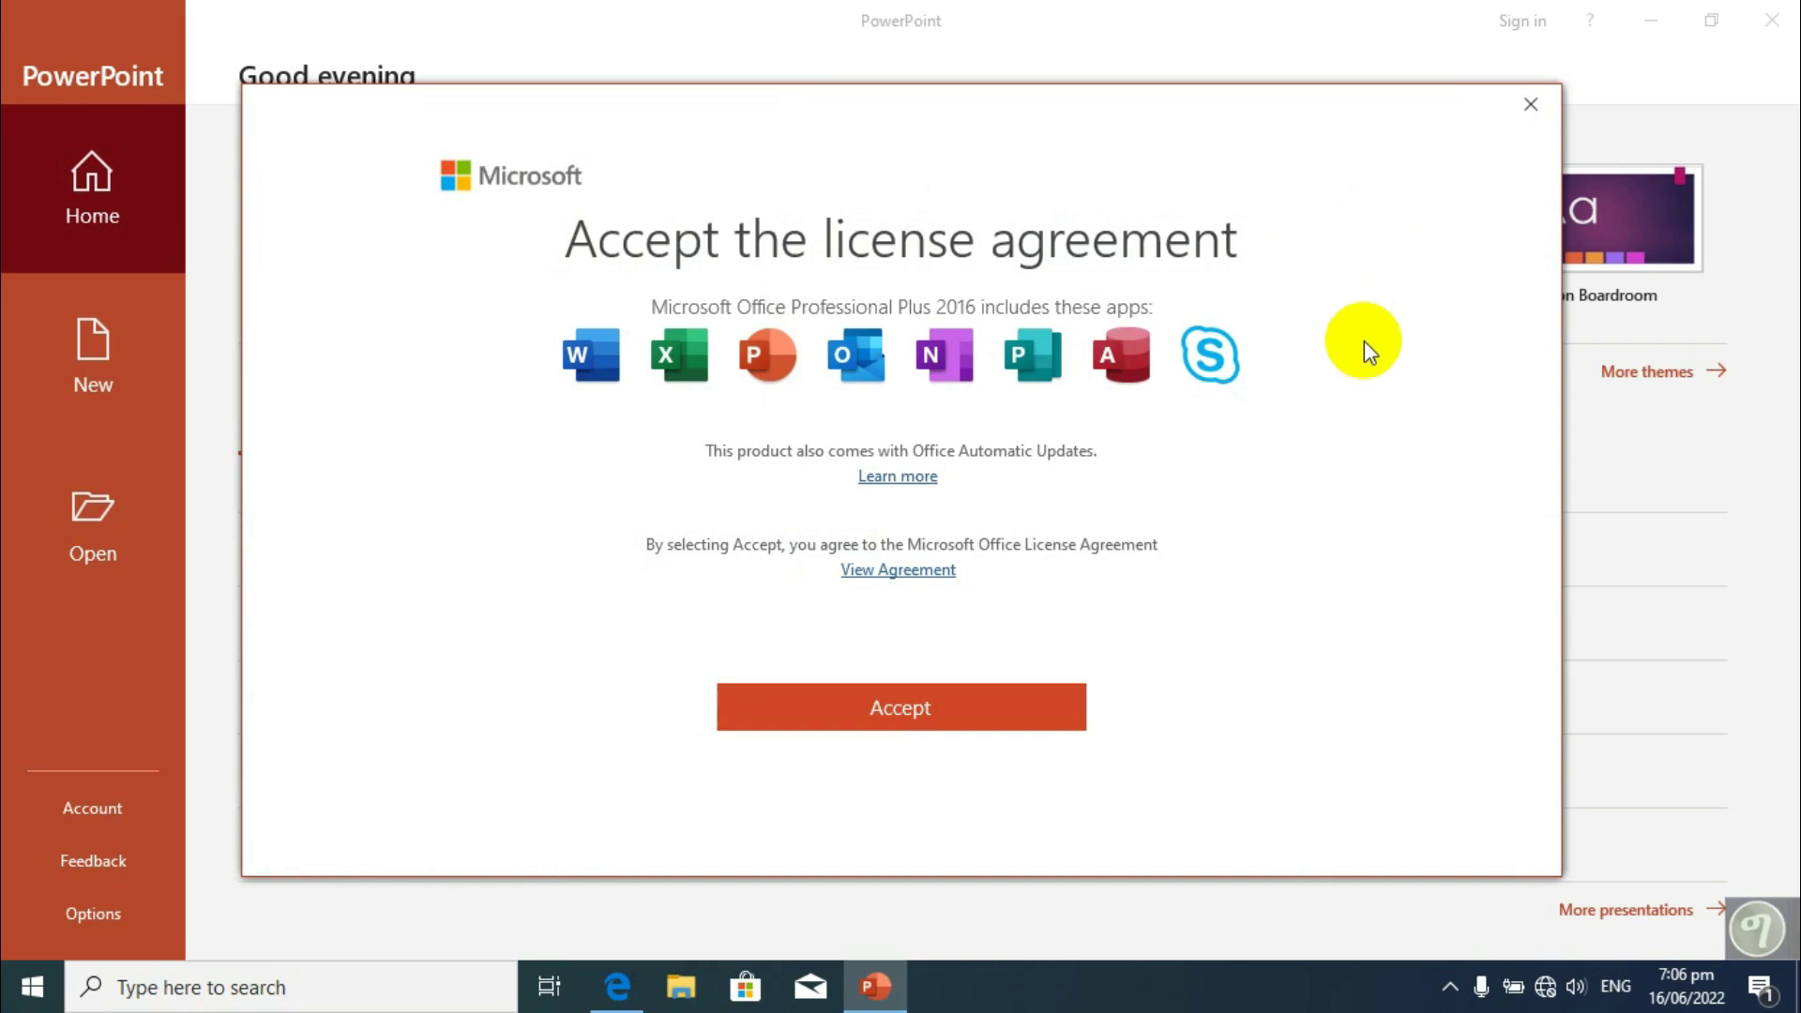
{"action": "left_click", "coordinate": [1046, 705]}
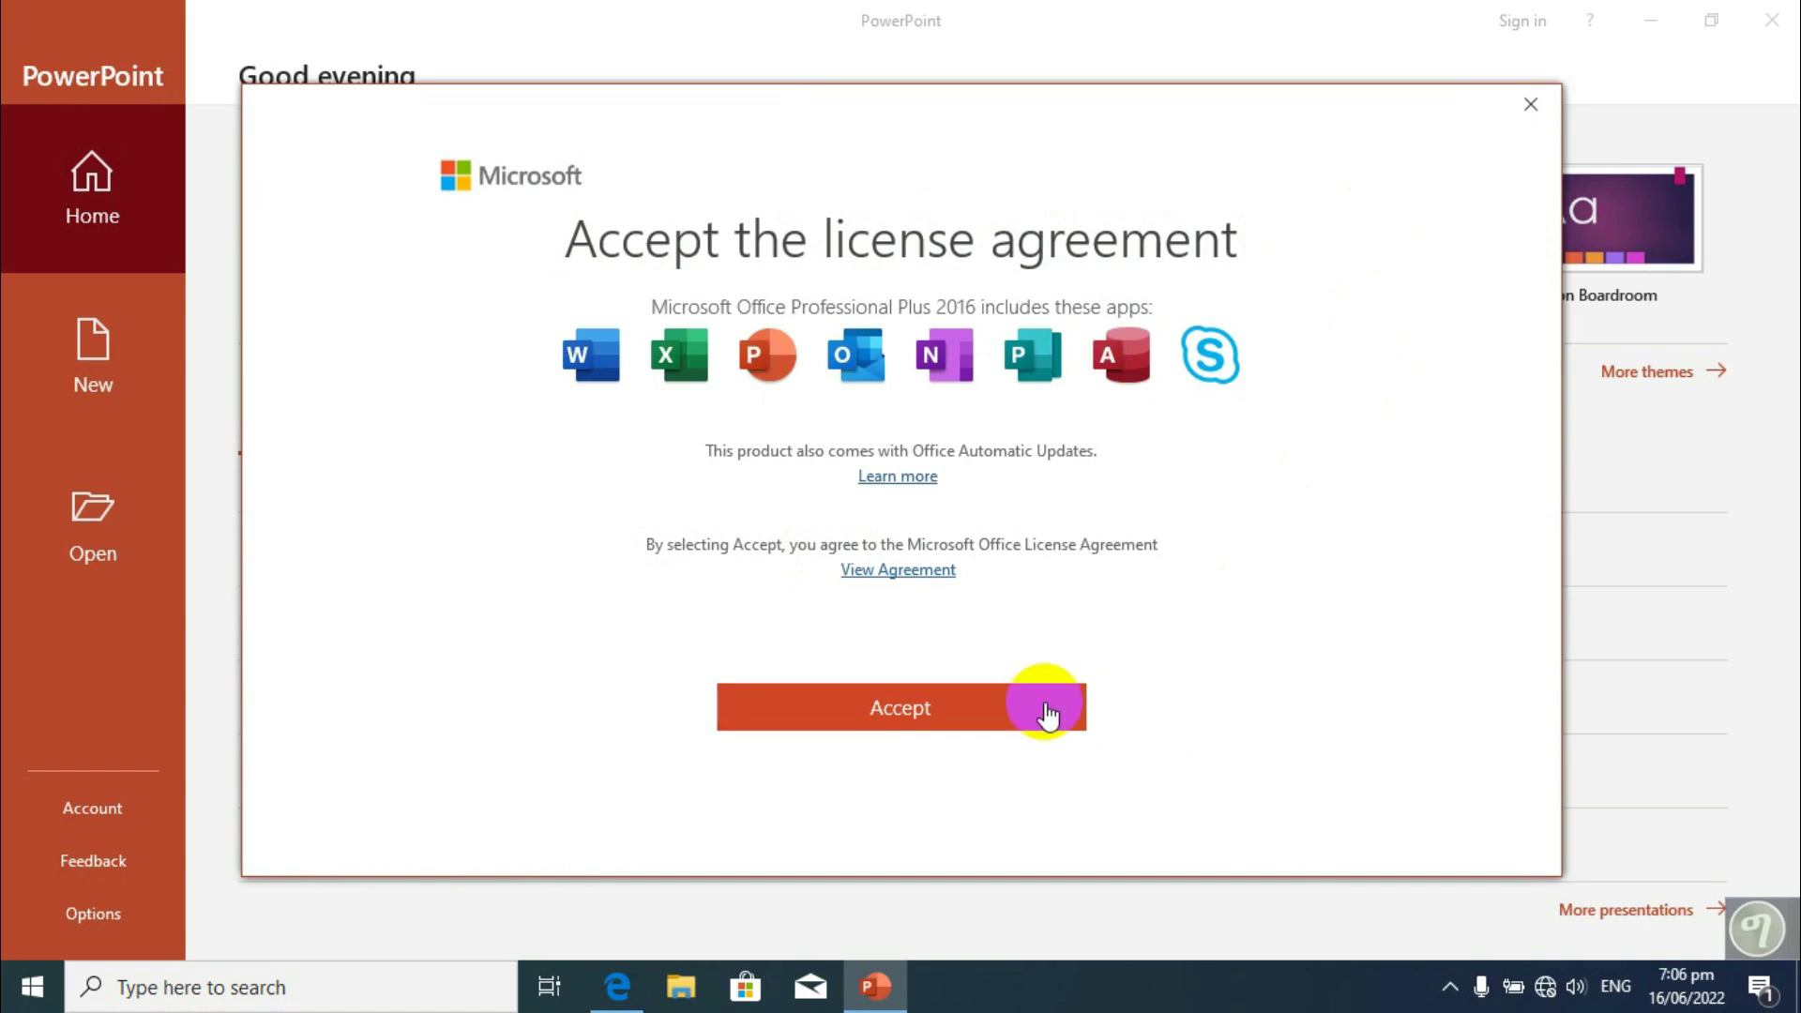
{"action": "left_click", "coordinate": [900, 705]}
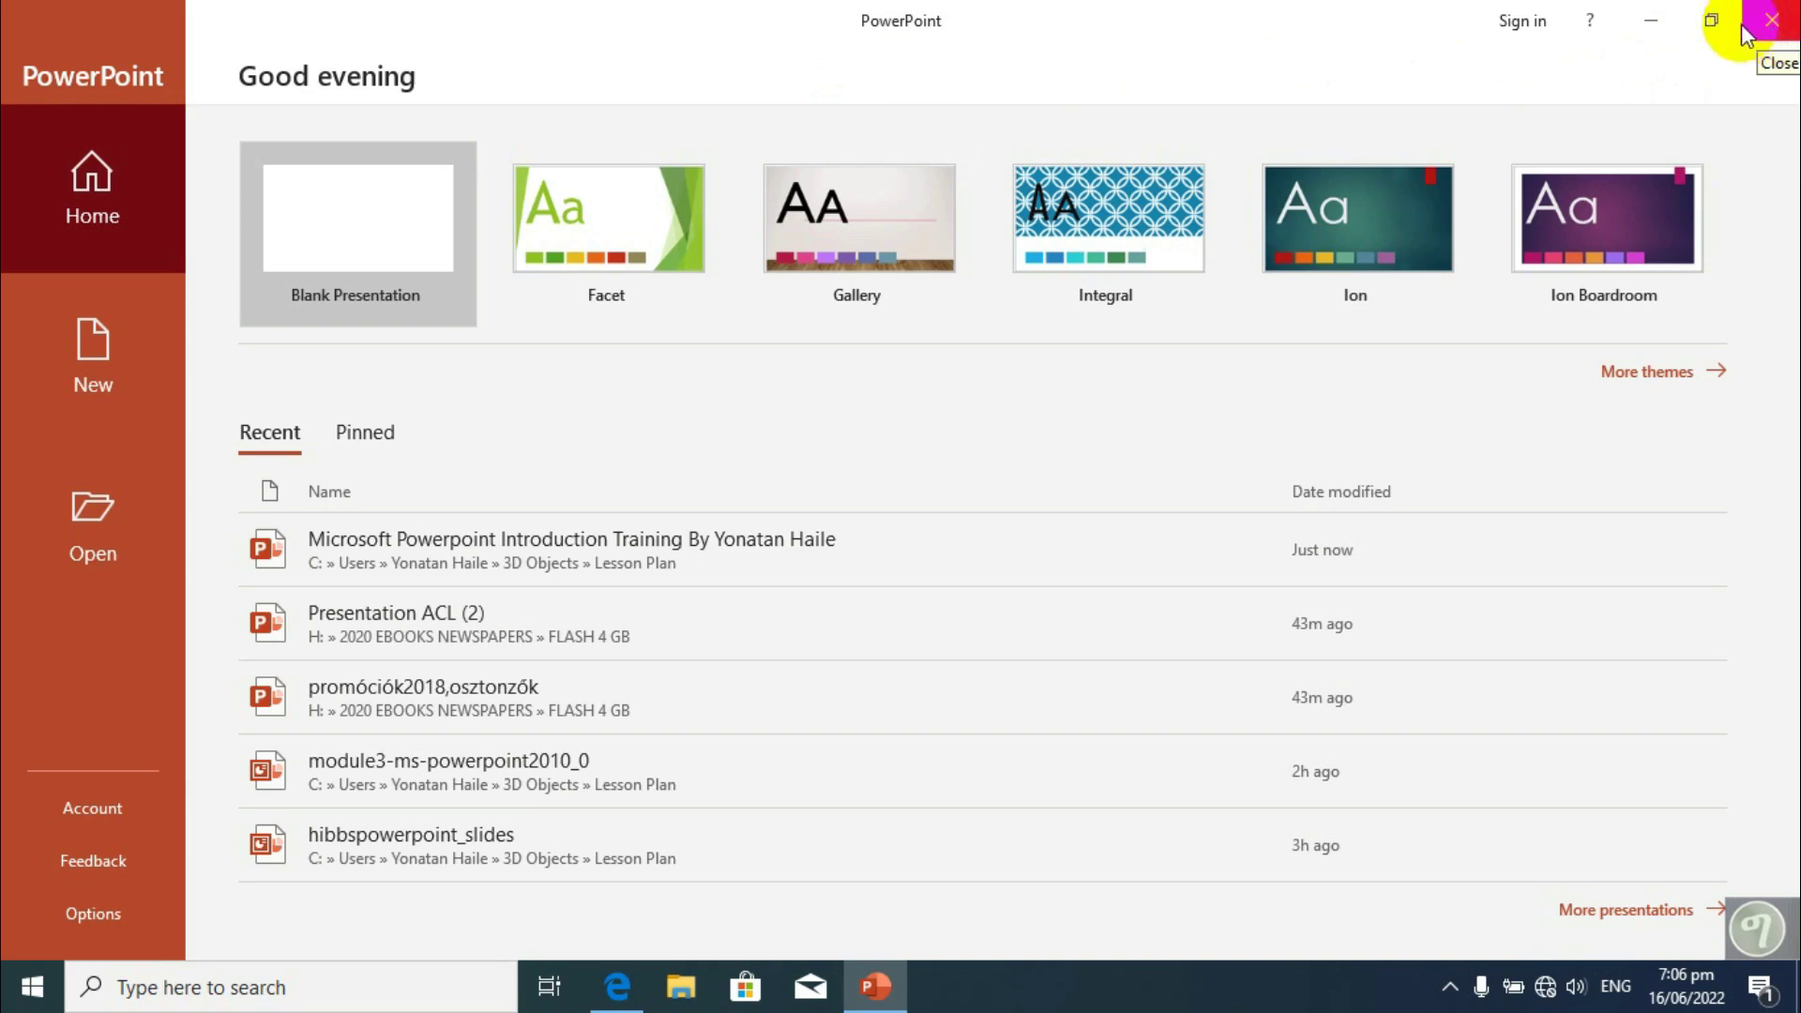
- Shrink the PowerPoint window and maximize it again, and minimize it to the desktop and bring it back
{"action": "left_click", "coordinate": [1710, 31]}
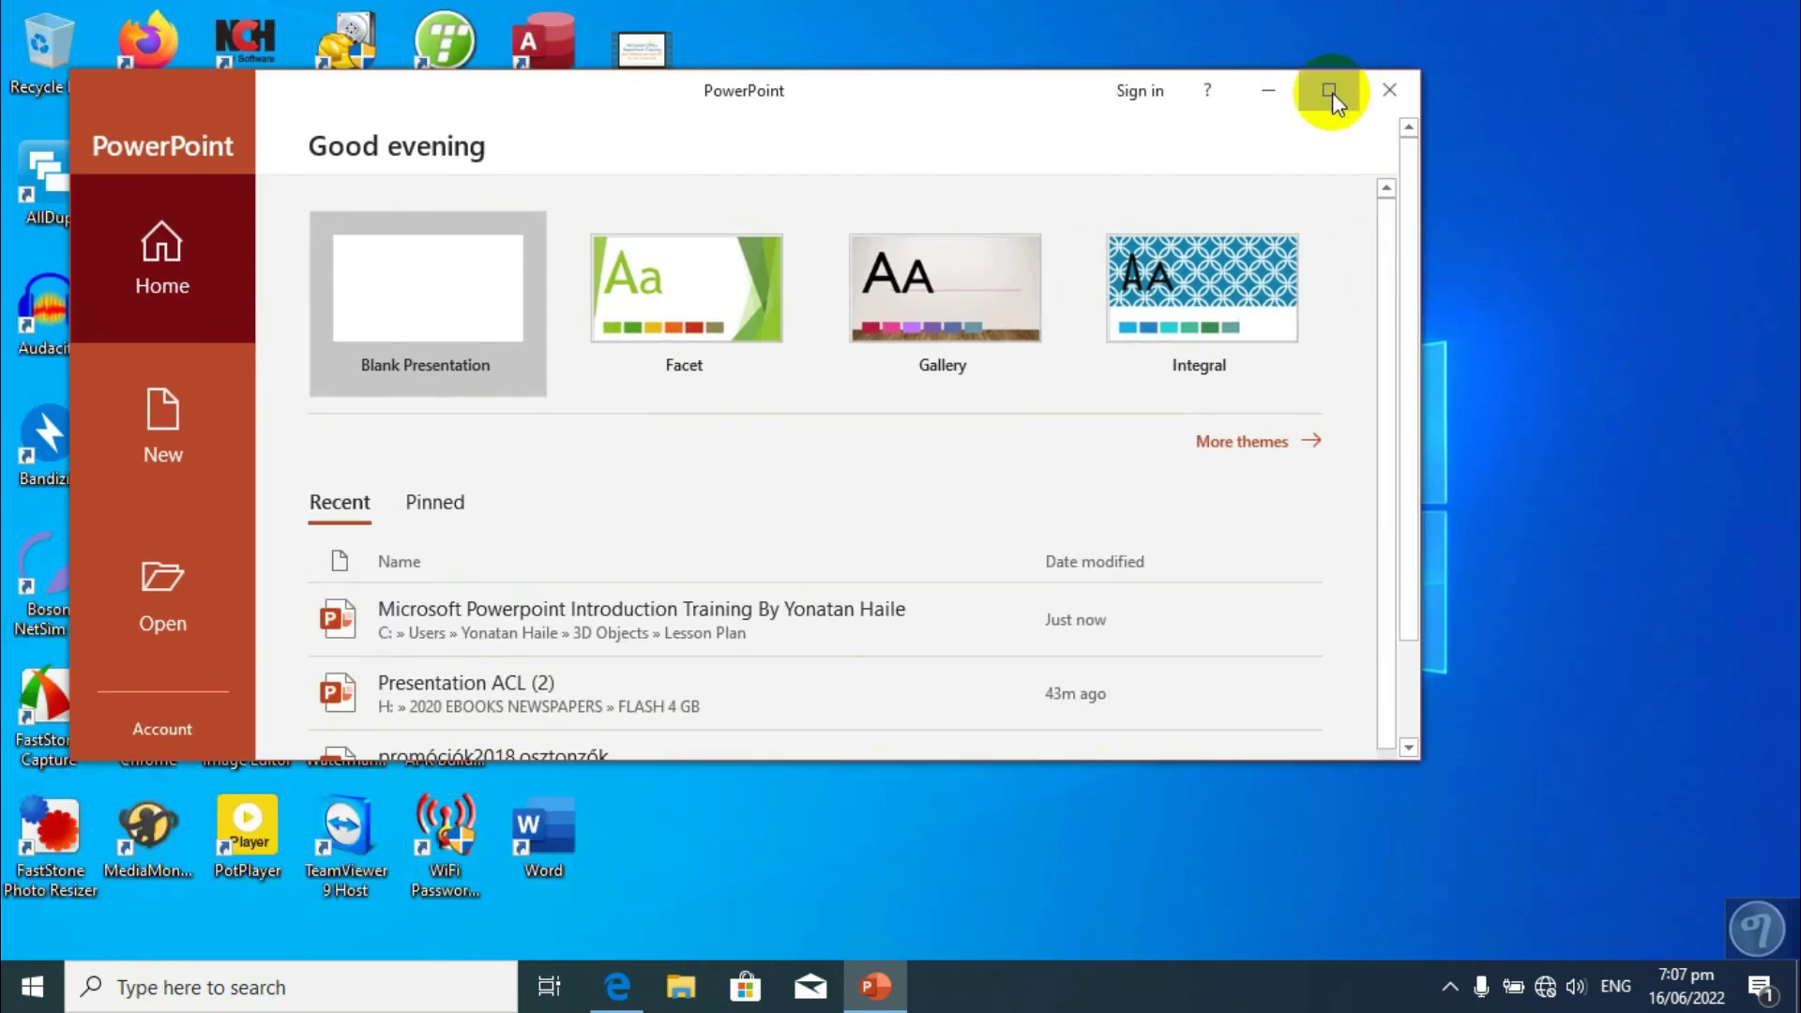
{"action": "left_click", "coordinate": [1330, 91]}
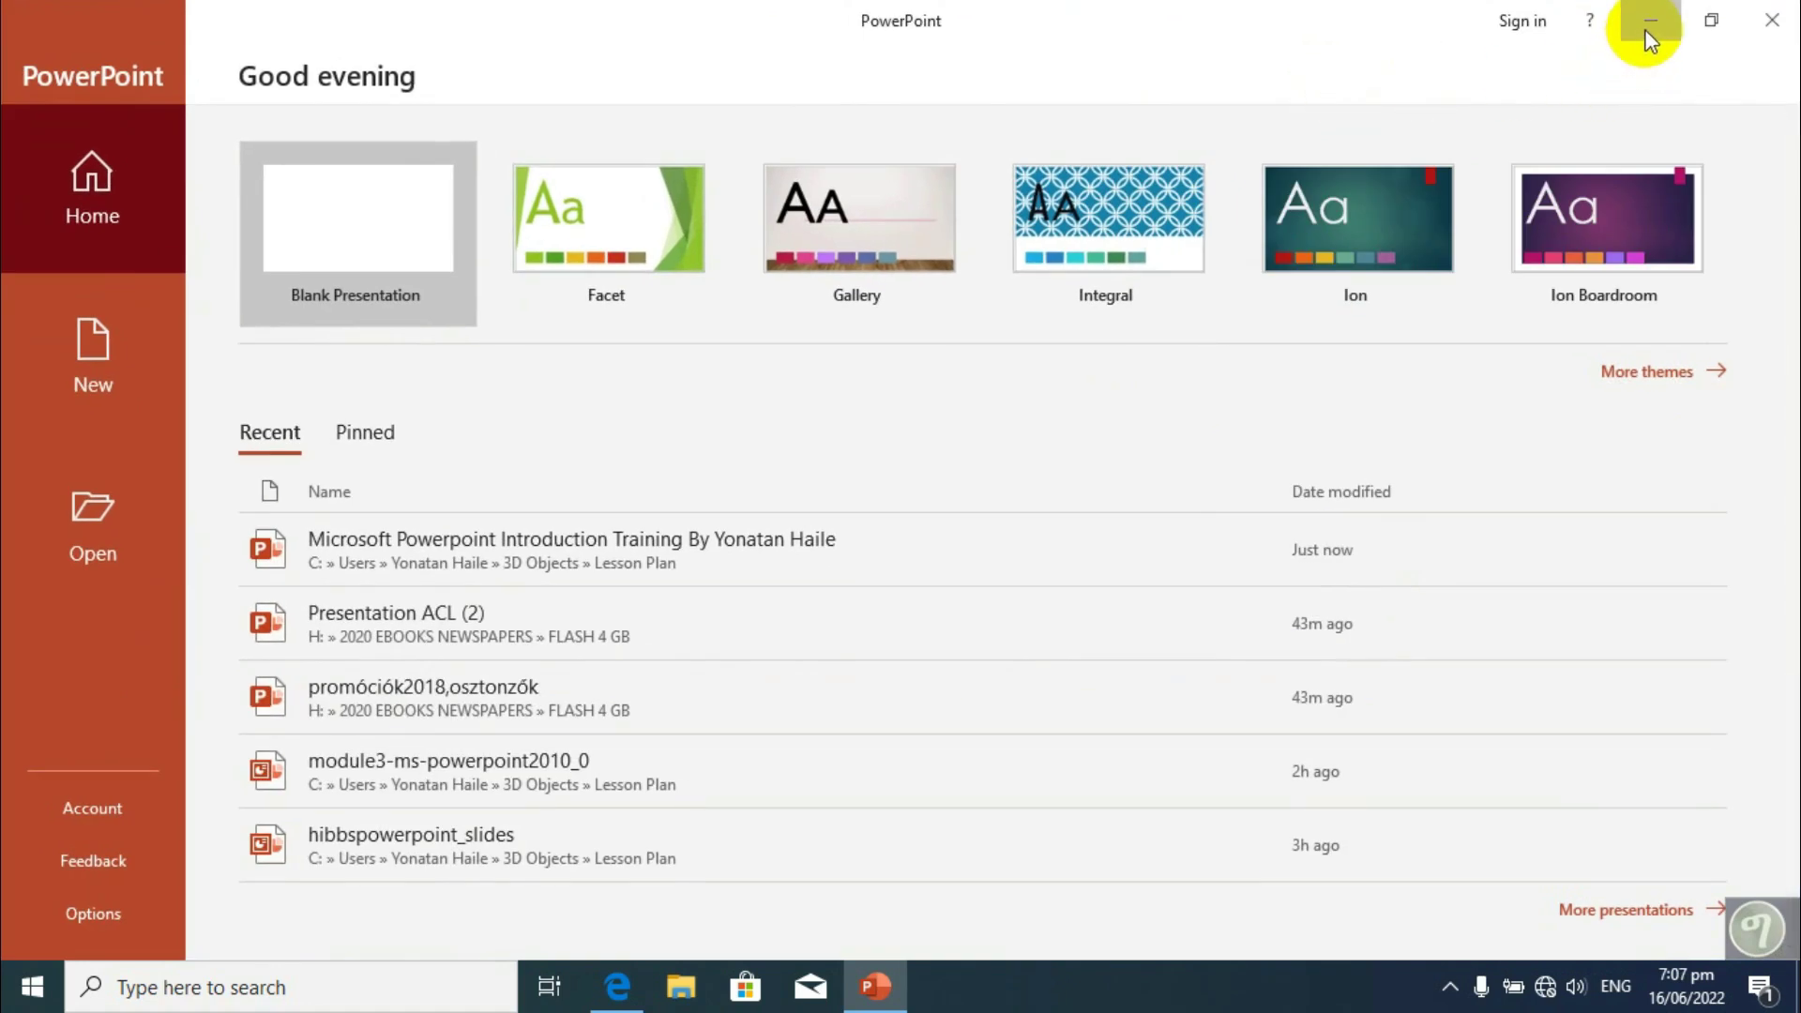
{"action": "left_click", "coordinate": [1651, 41]}
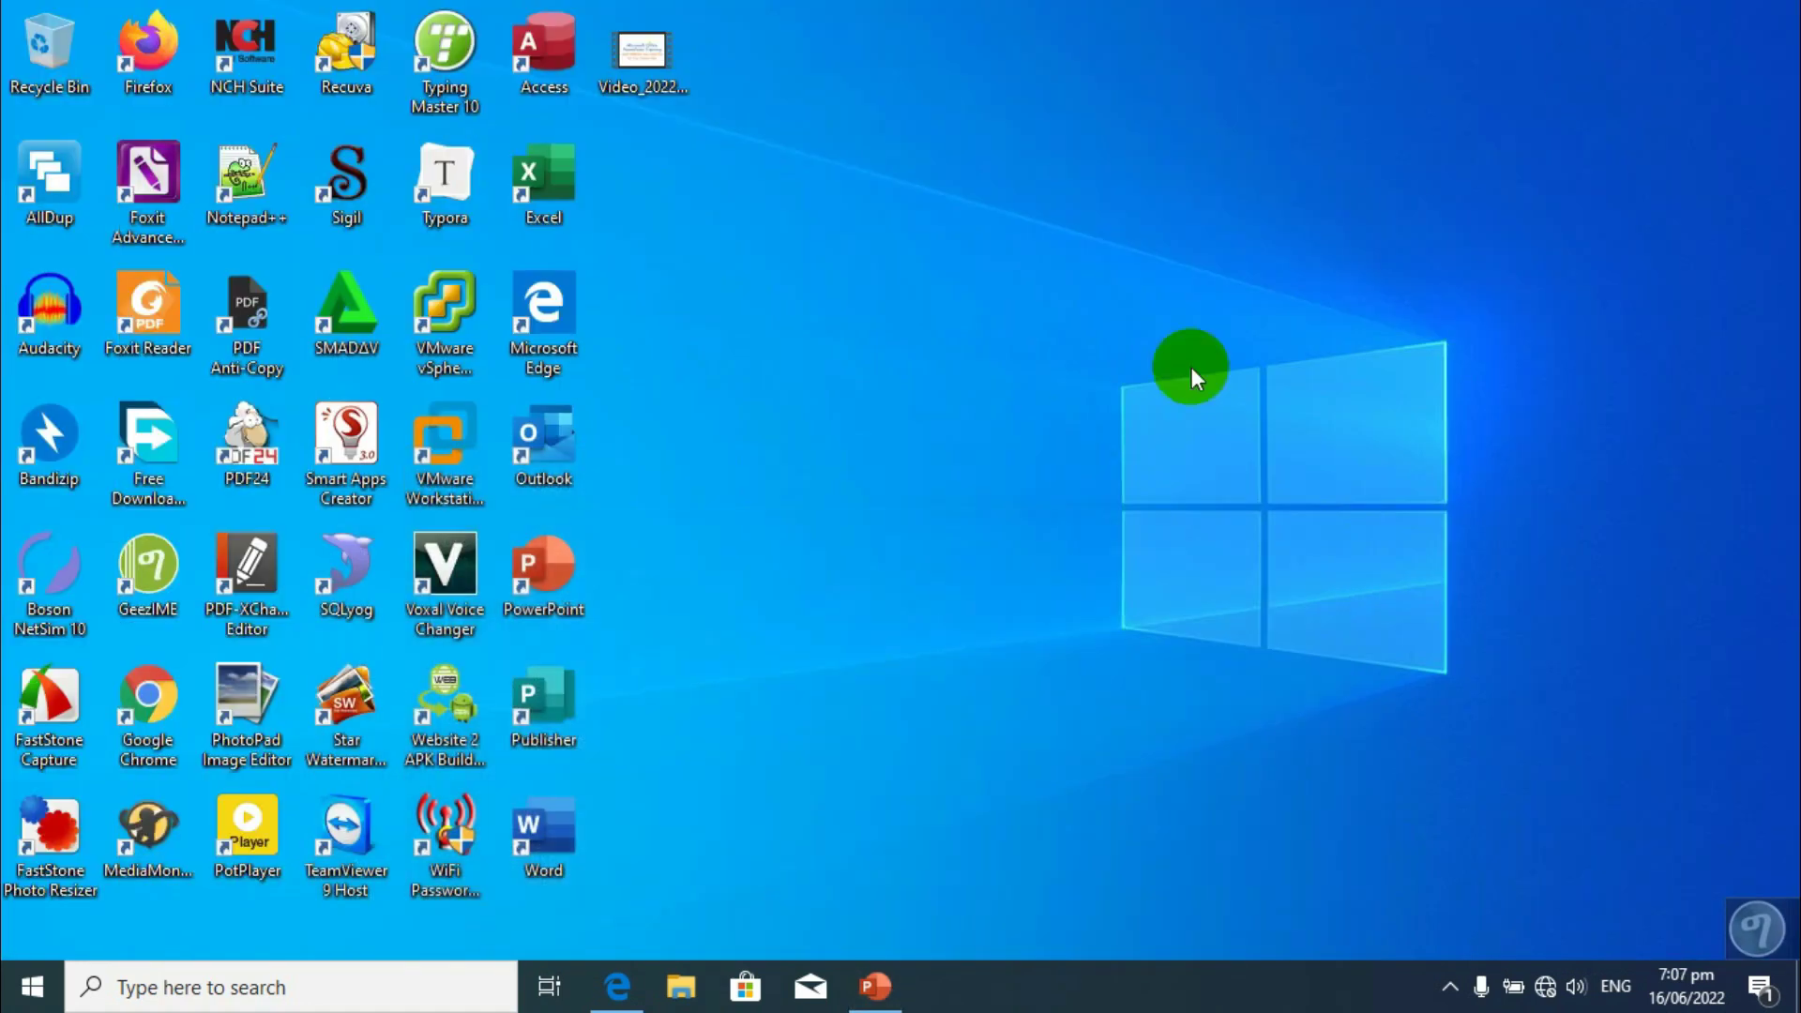
{"action": "left_click", "coordinate": [890, 1002]}
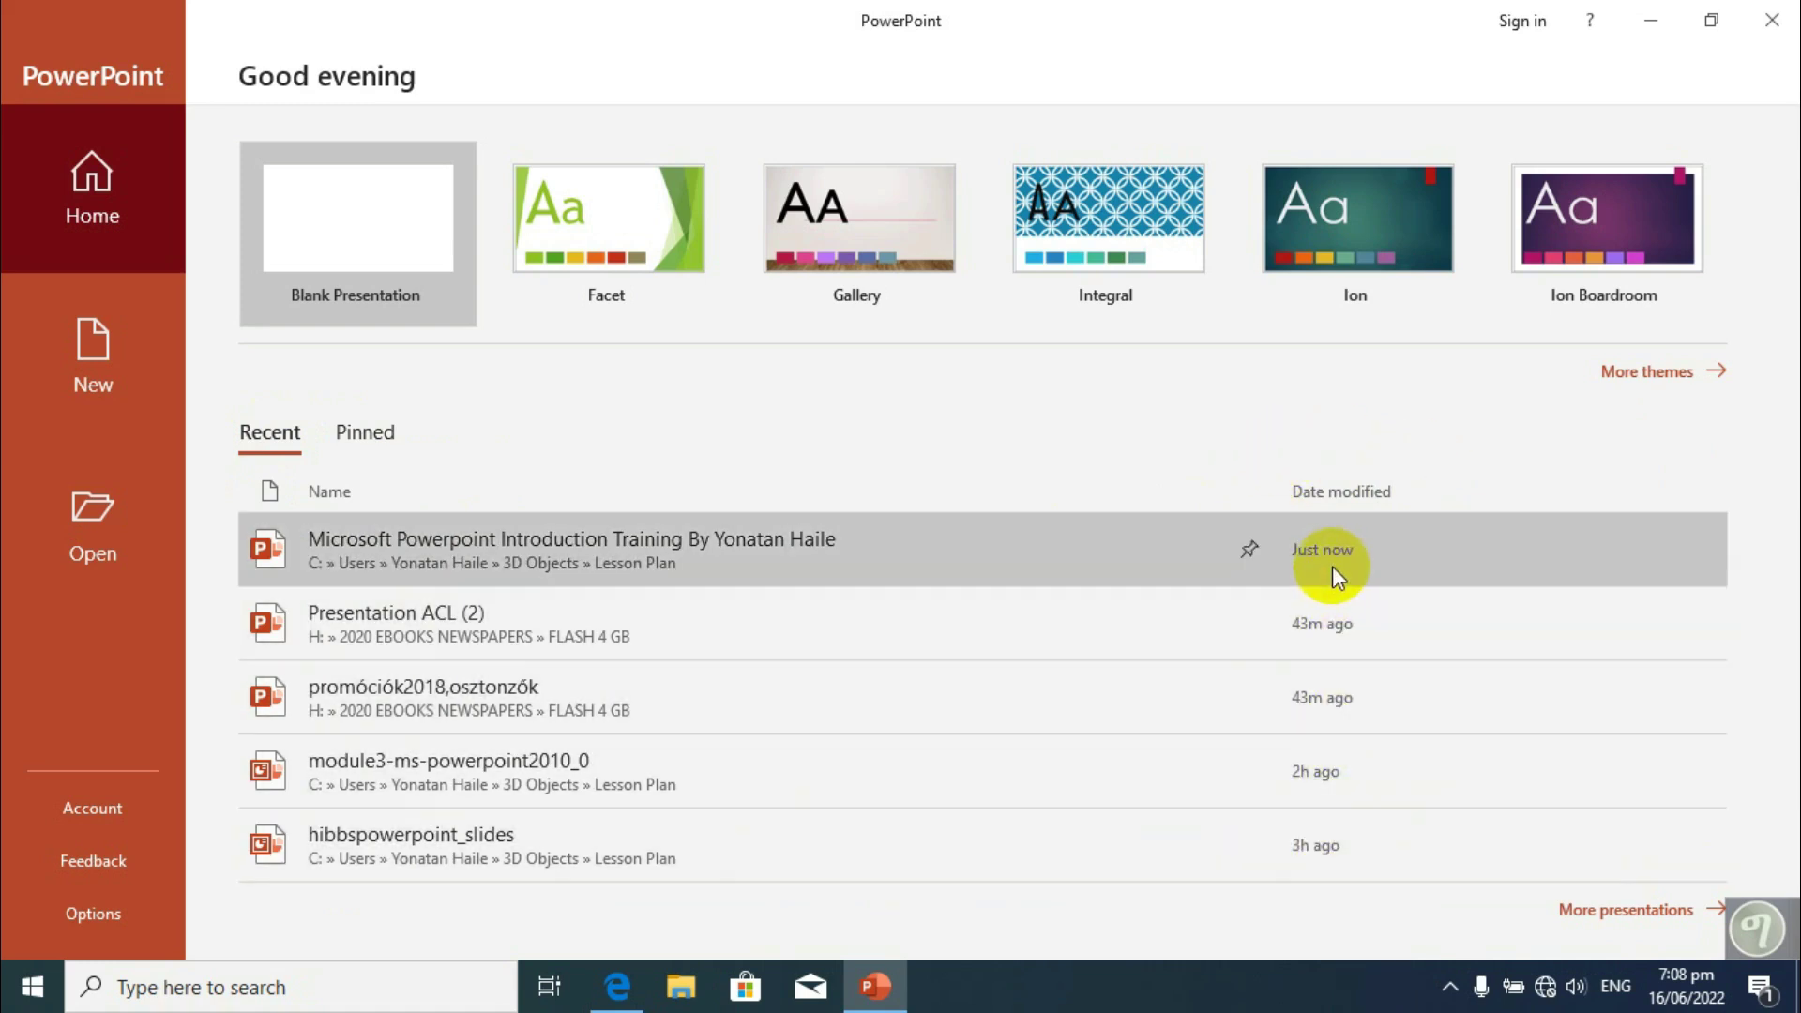
- Look at the pinned presentations and browse the templates and themes offered for a new presentation
{"action": "left_click", "coordinate": [377, 436]}
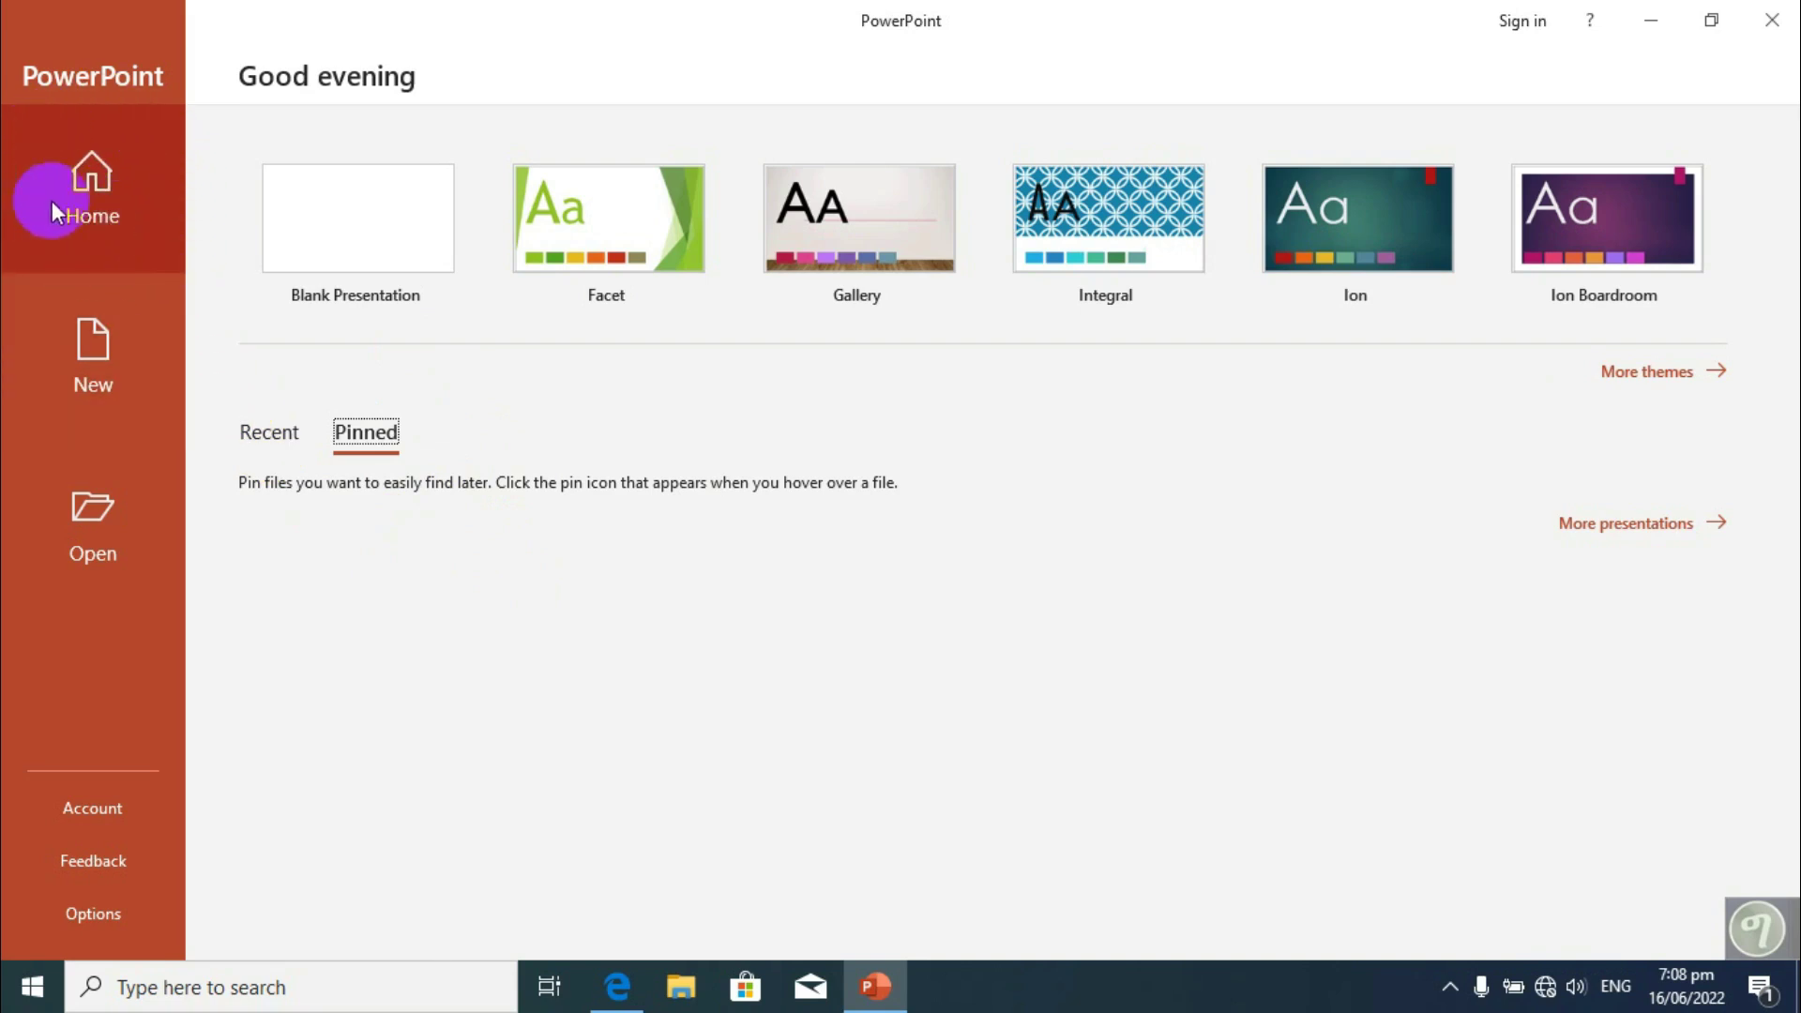
{"action": "left_click", "coordinate": [95, 373]}
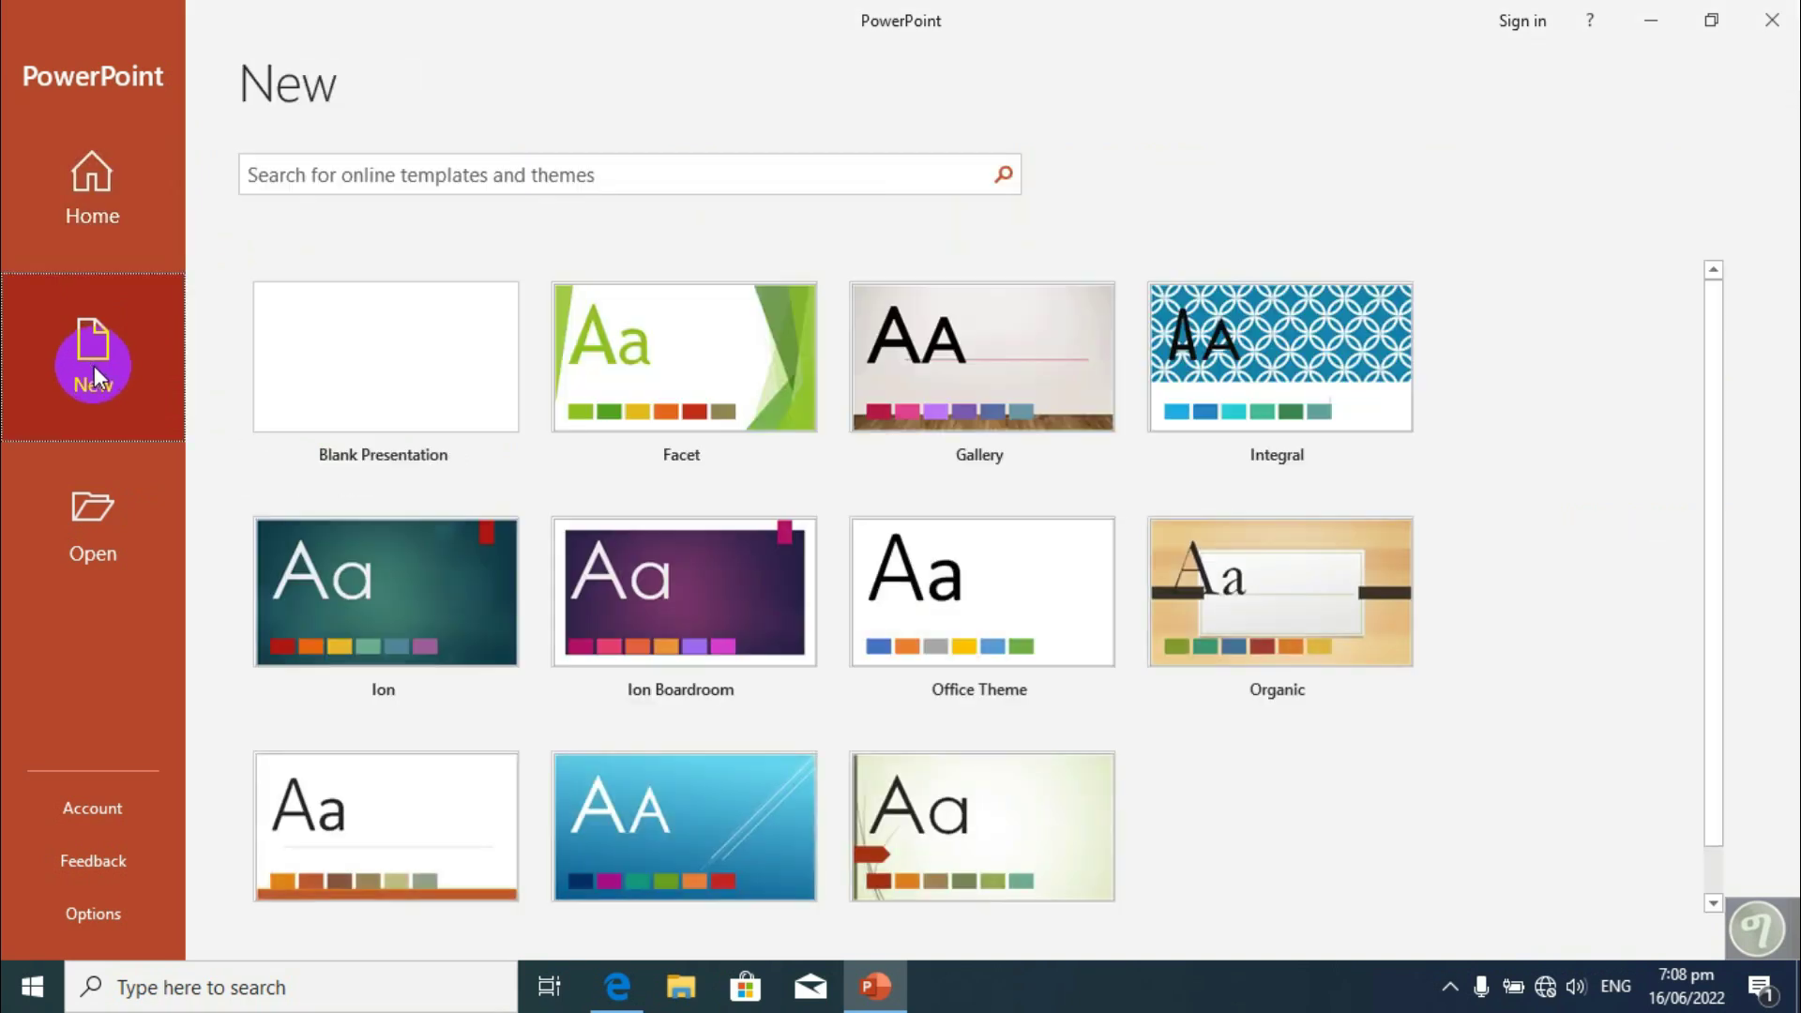
{"action": "left_click", "coordinate": [371, 175]}
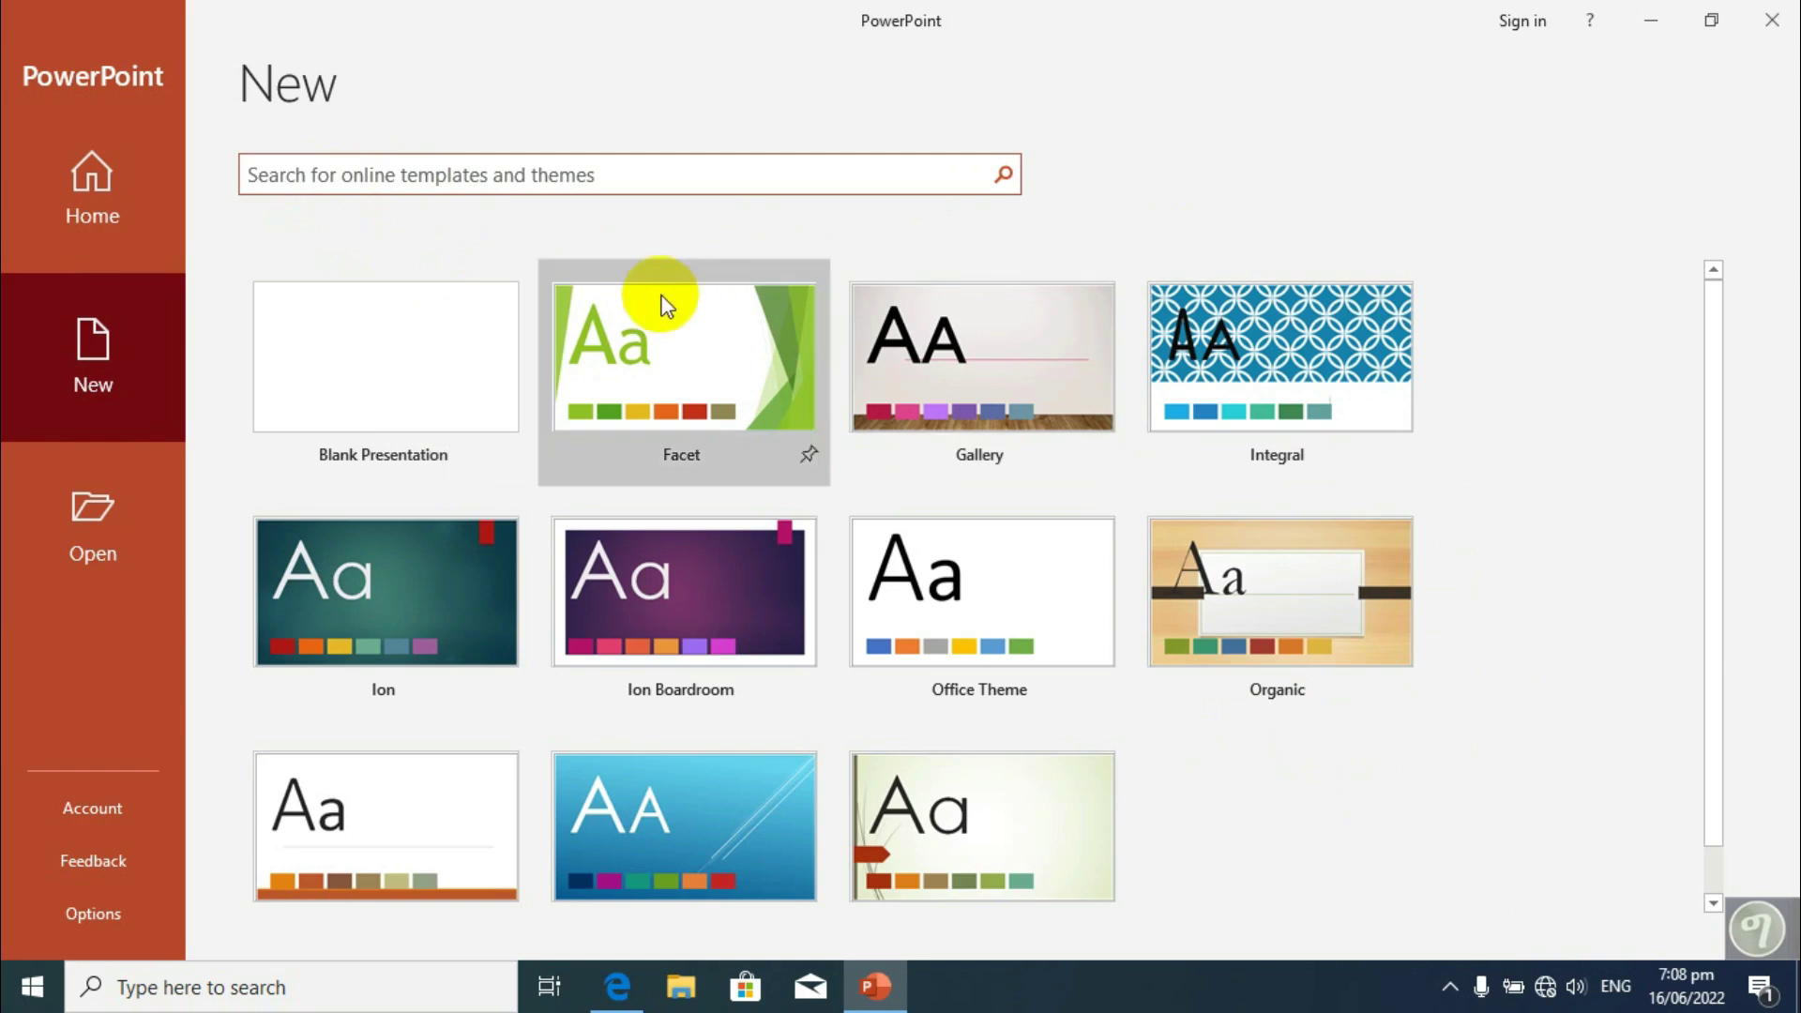
{"action": "scroll", "coordinate": [900, 438], "scroll_direction": "down", "scroll_amount": 1}
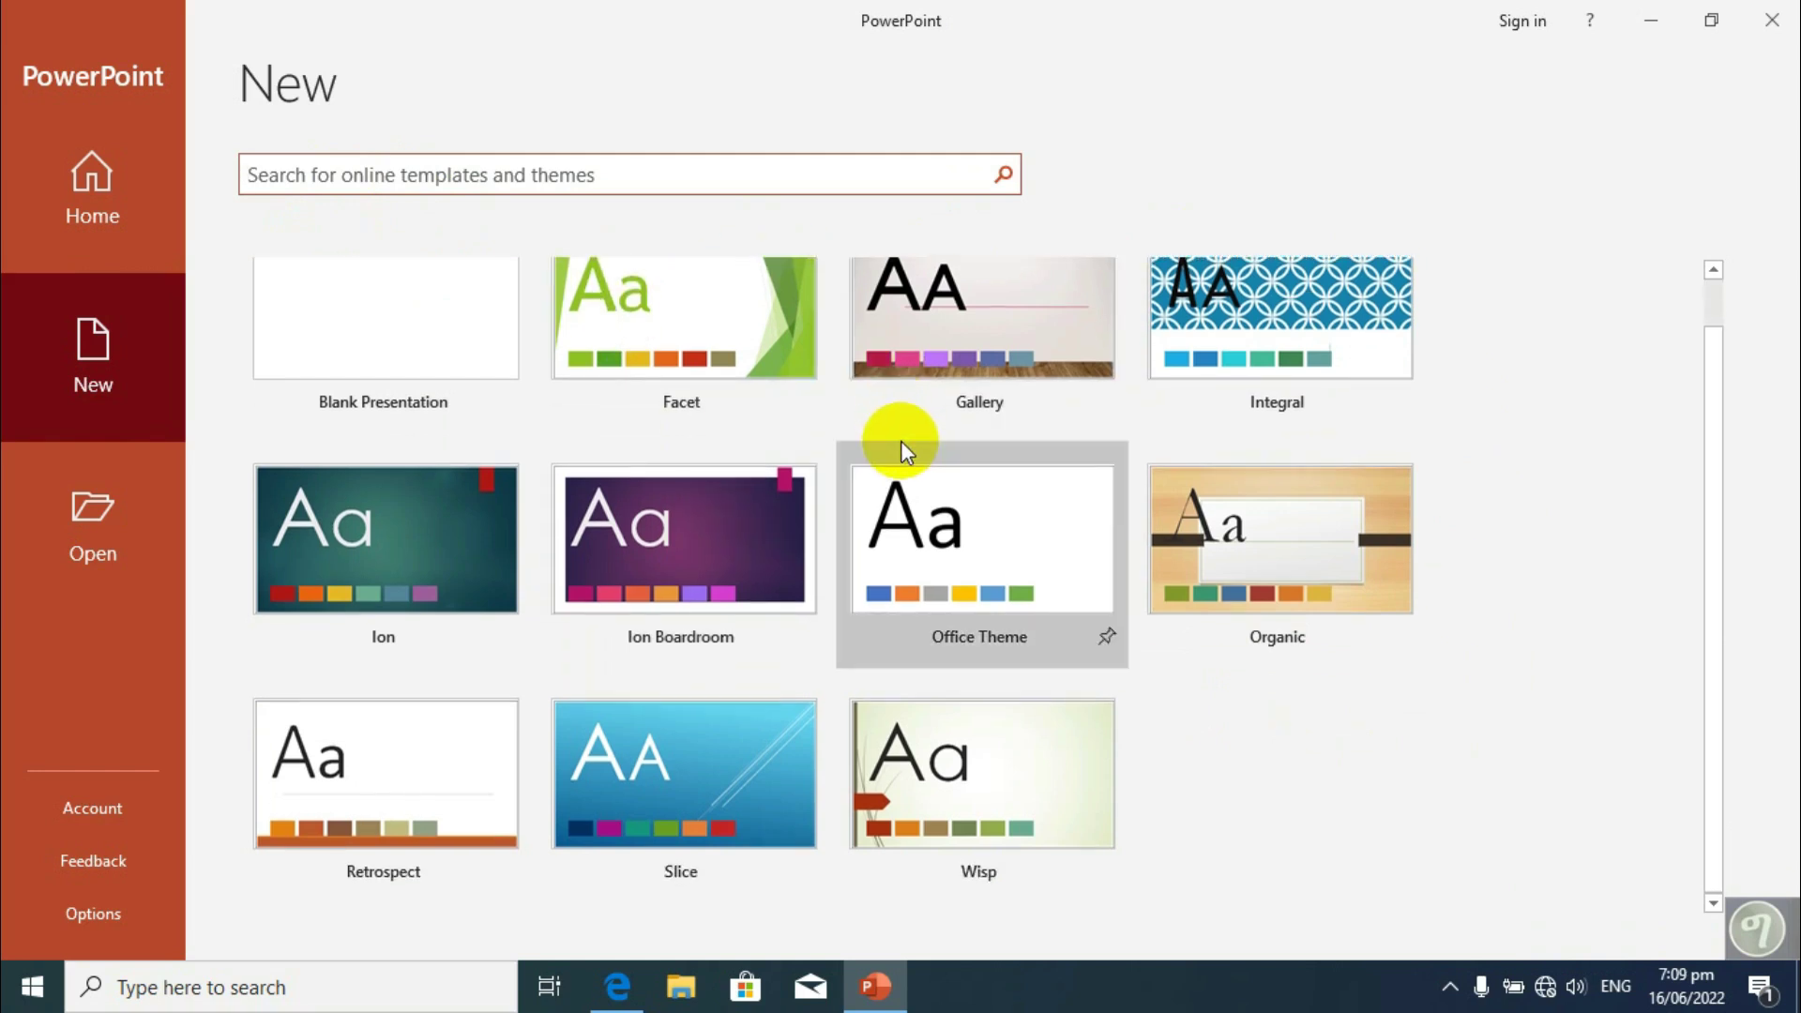
{"action": "scroll", "coordinate": [902, 441], "scroll_direction": "up", "scroll_amount": 1}
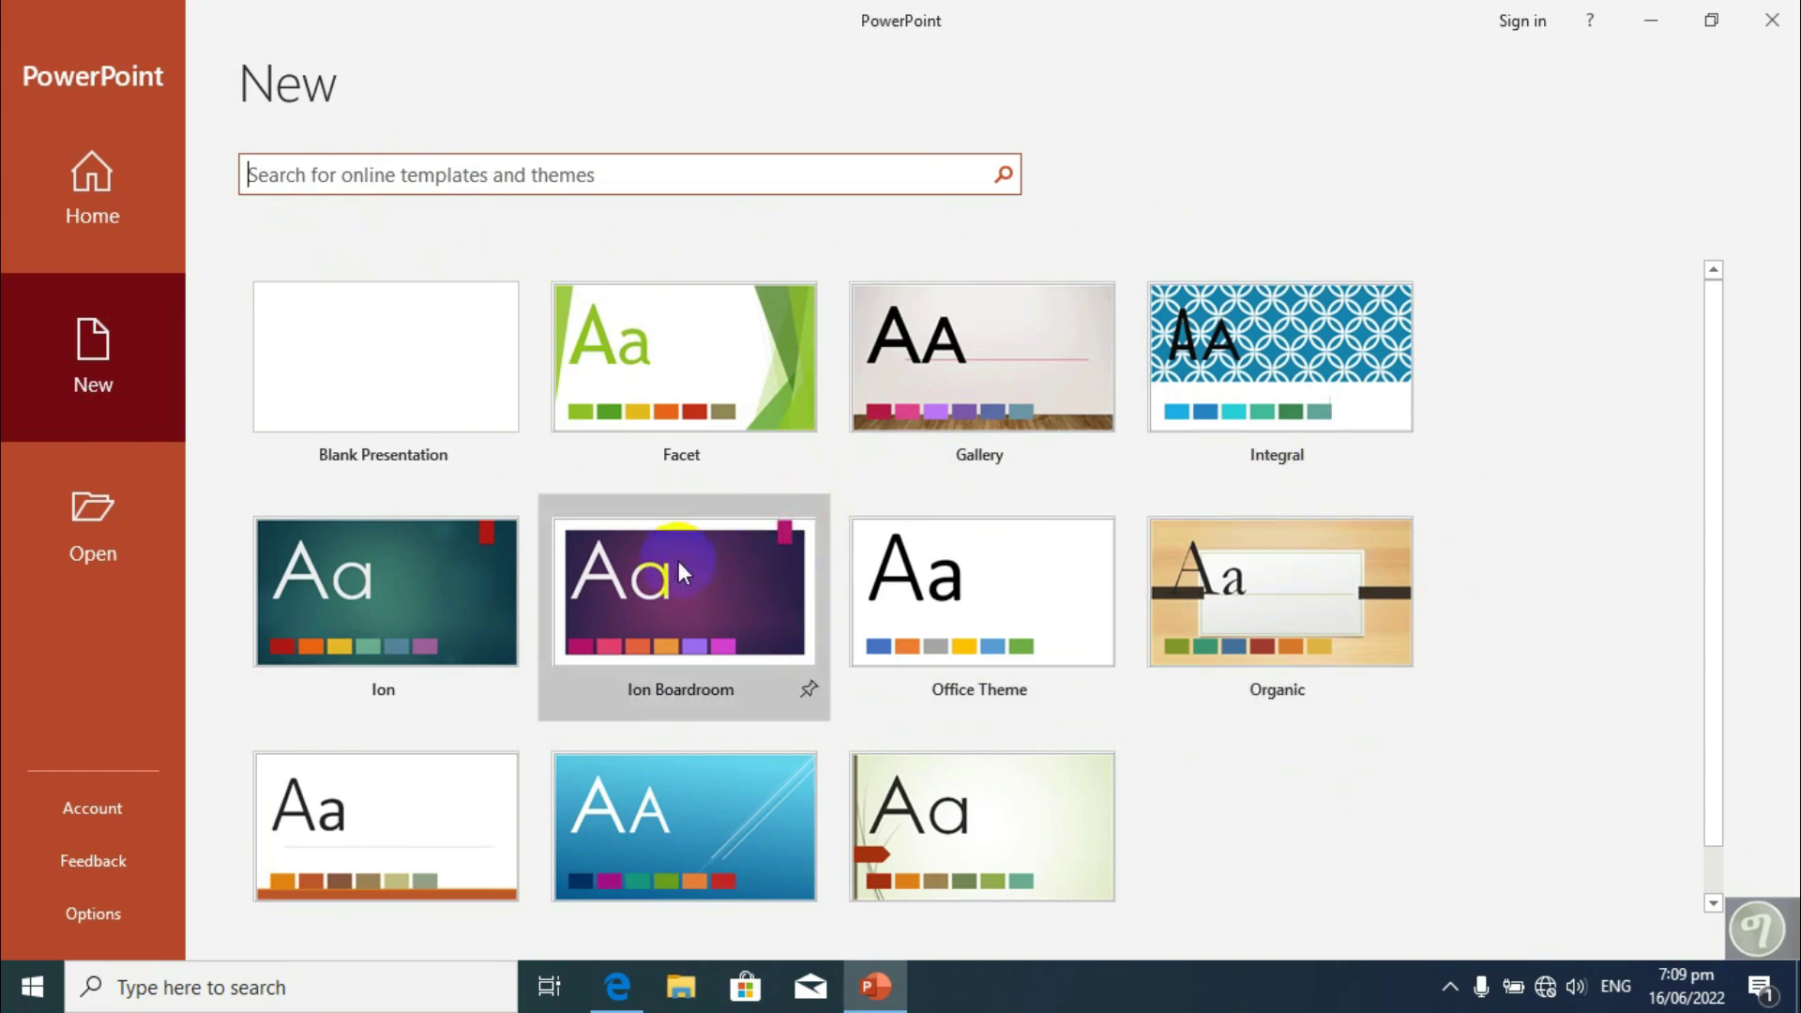
- Look over the recent folders and recent presentations available for opening
{"action": "left_click", "coordinate": [118, 519]}
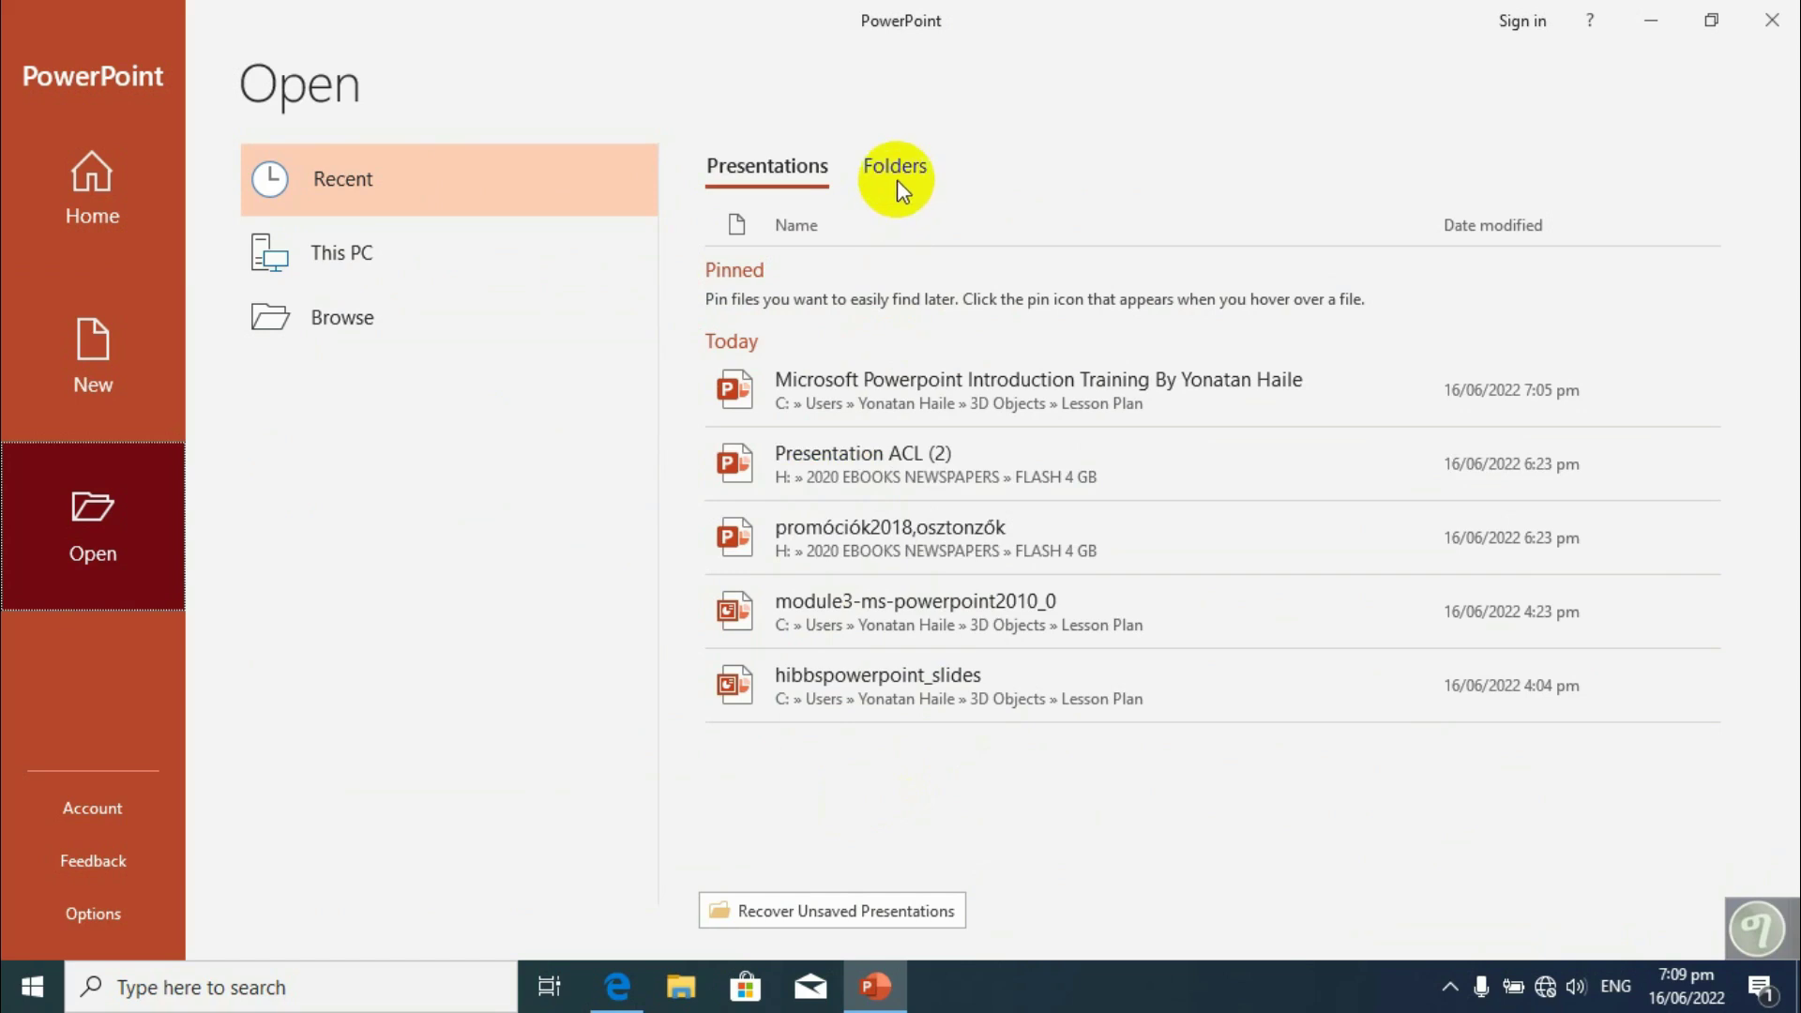
{"action": "left_click", "coordinate": [896, 171]}
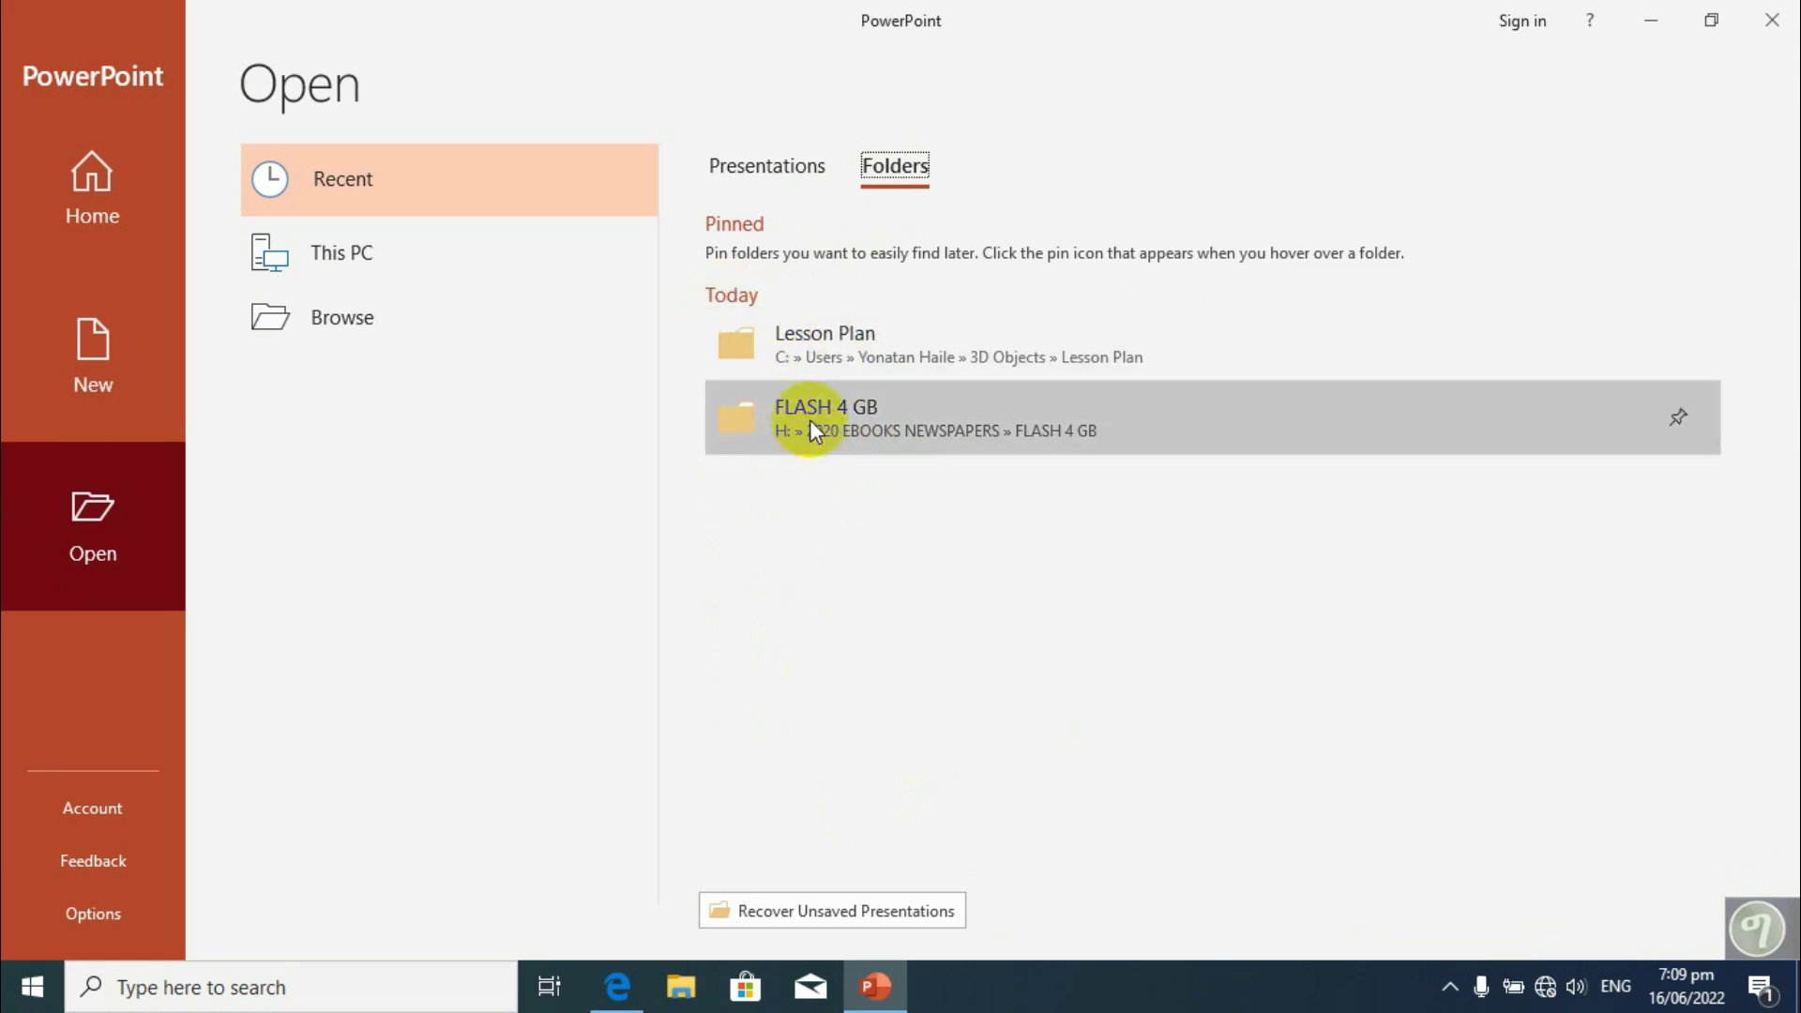
{"action": "left_click", "coordinate": [756, 172]}
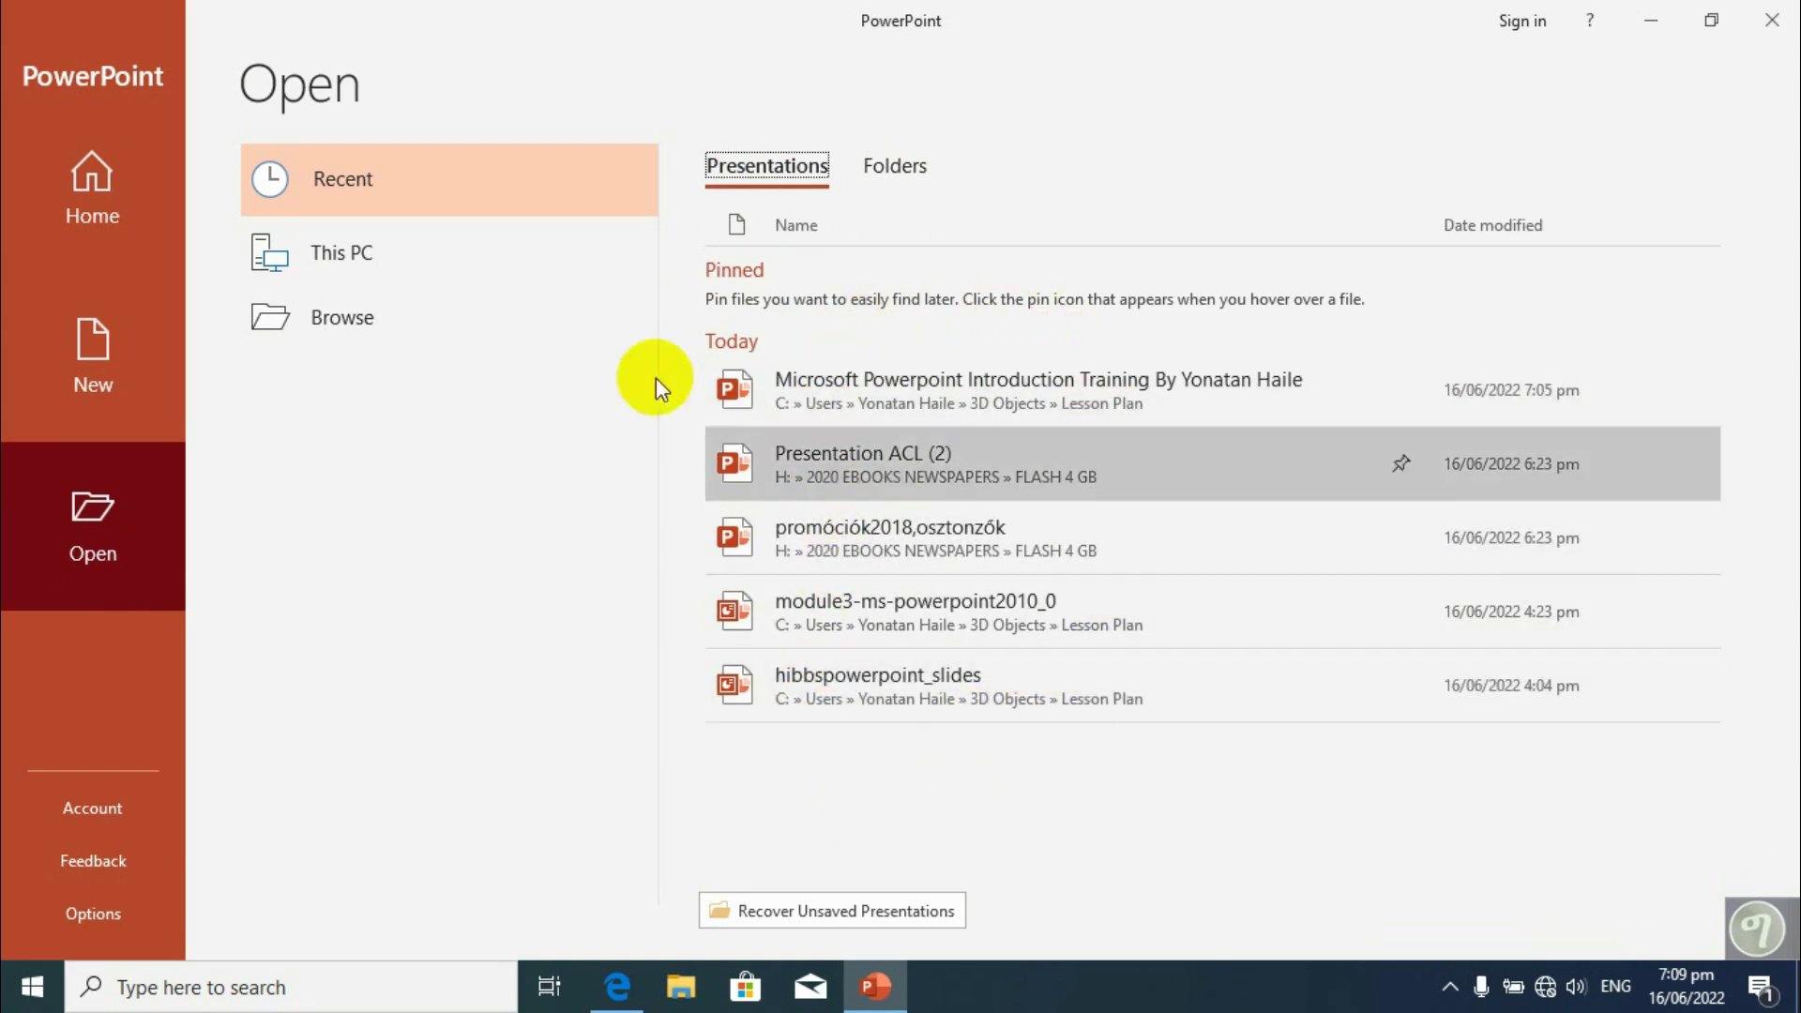
- View the presentations stored in this PC's Documents folder, and show and cancel the file browsing dialog for it
{"action": "left_click", "coordinate": [348, 258]}
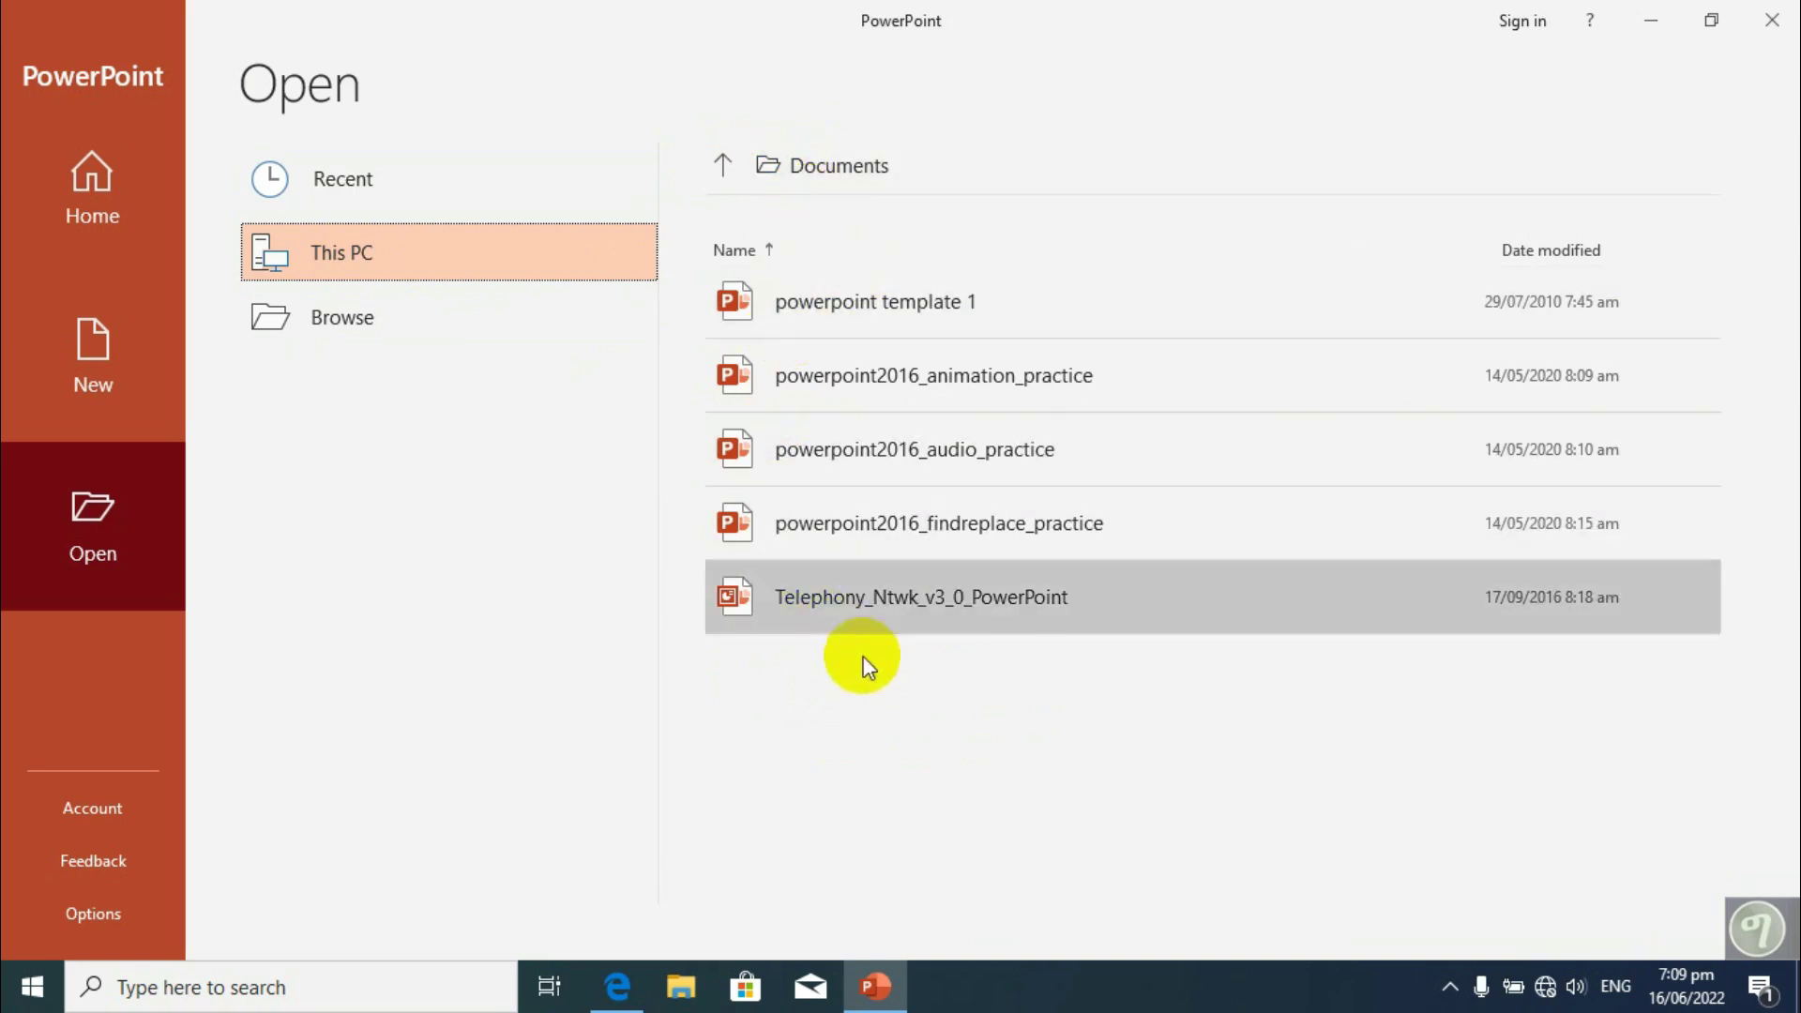
{"action": "left_click", "coordinate": [821, 183]}
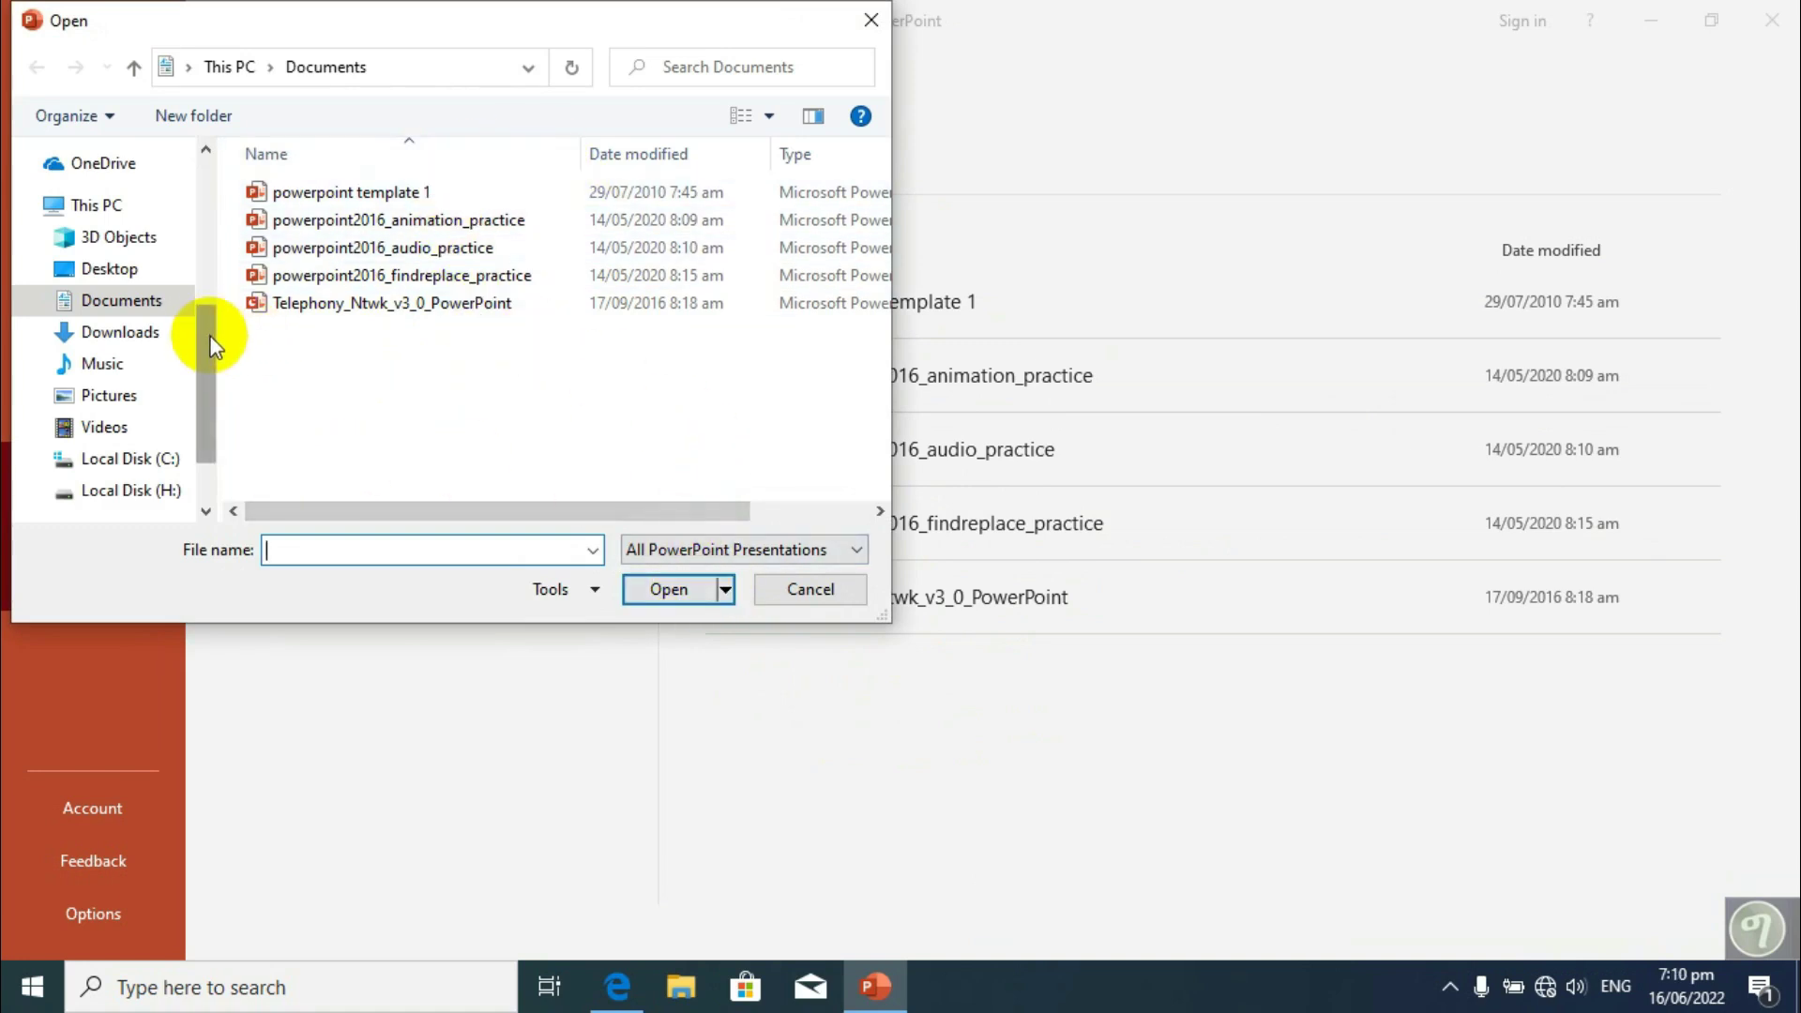
{"action": "scroll", "coordinate": [215, 348], "scroll_direction": "down", "scroll_amount": 1}
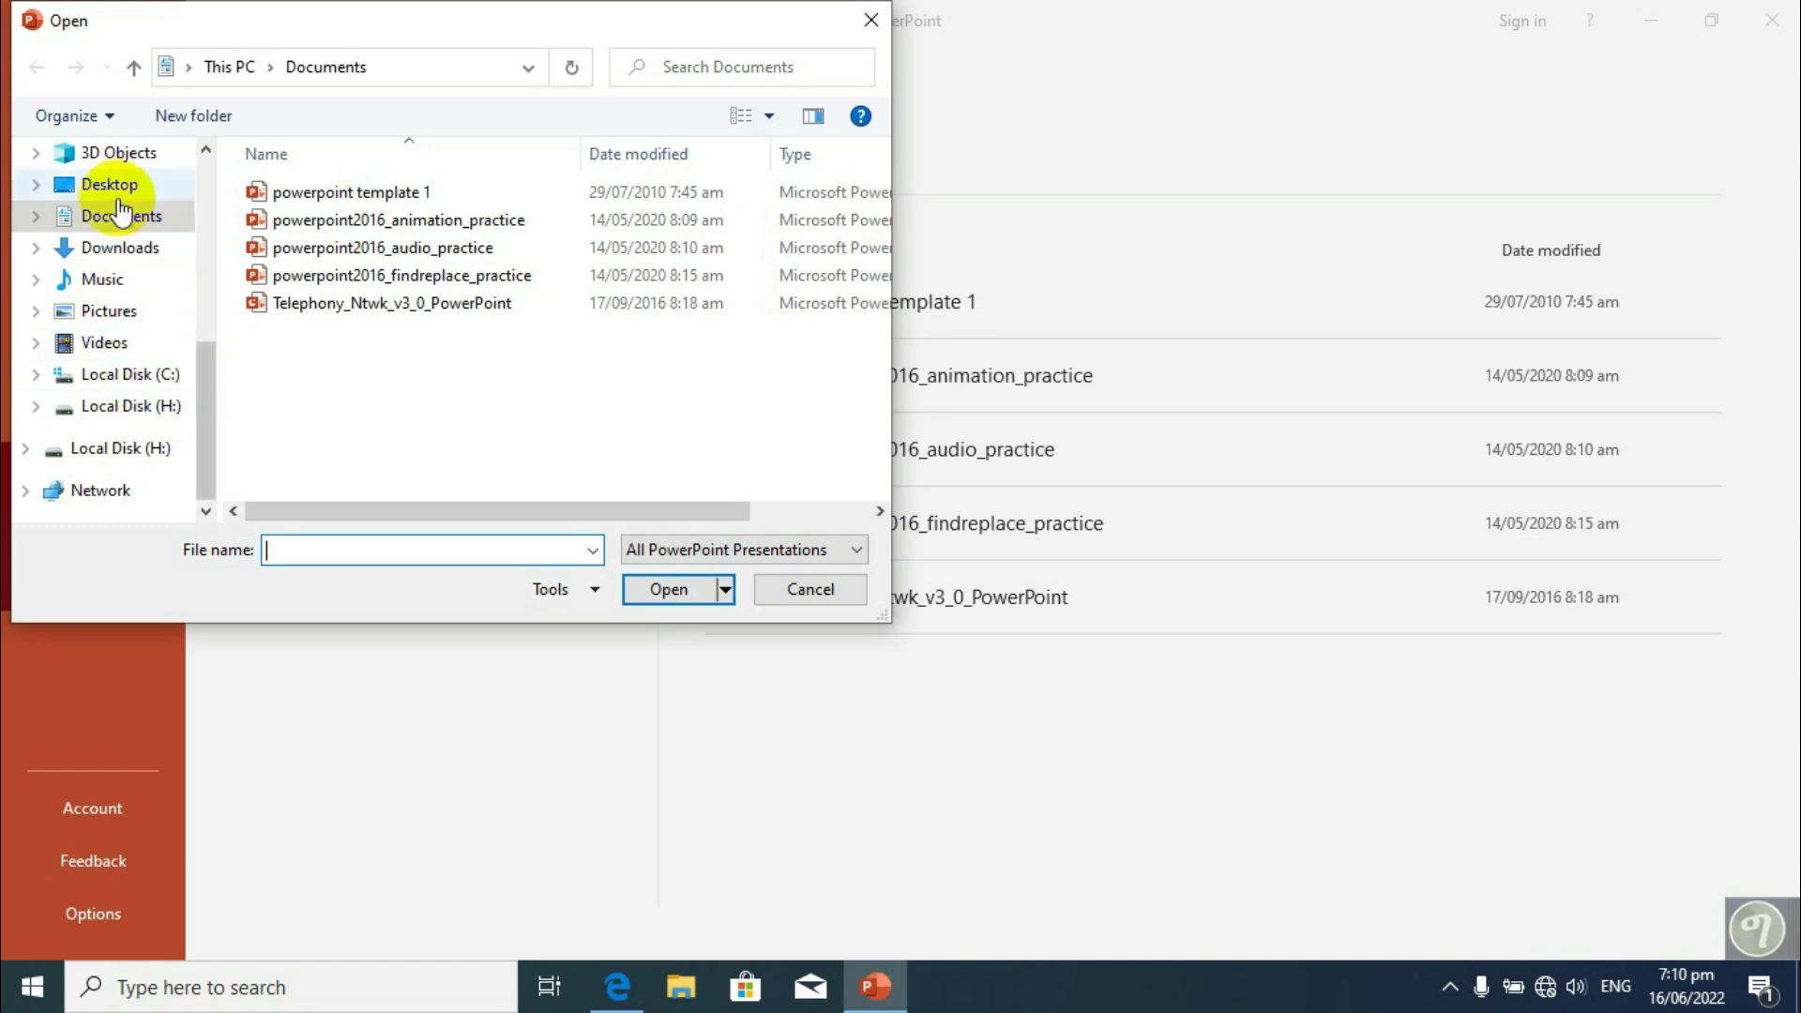
{"action": "left_click", "coordinate": [778, 590]}
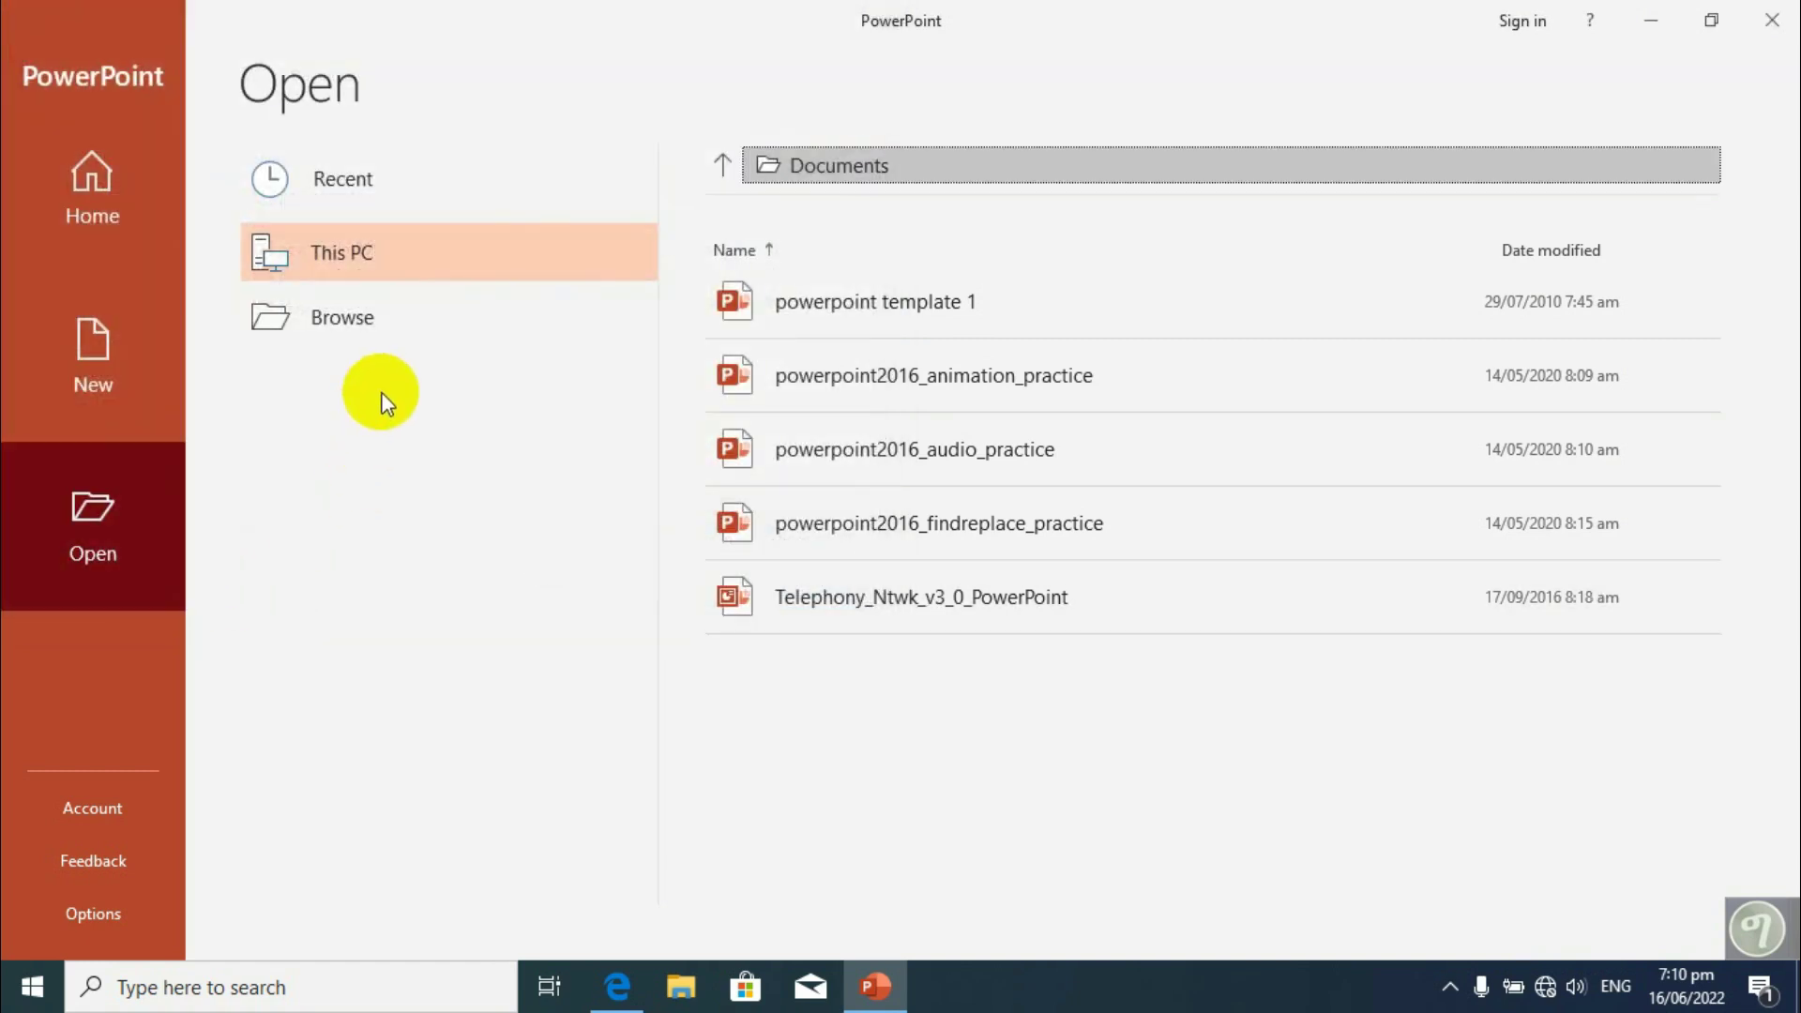
{"action": "left_click", "coordinate": [345, 331]}
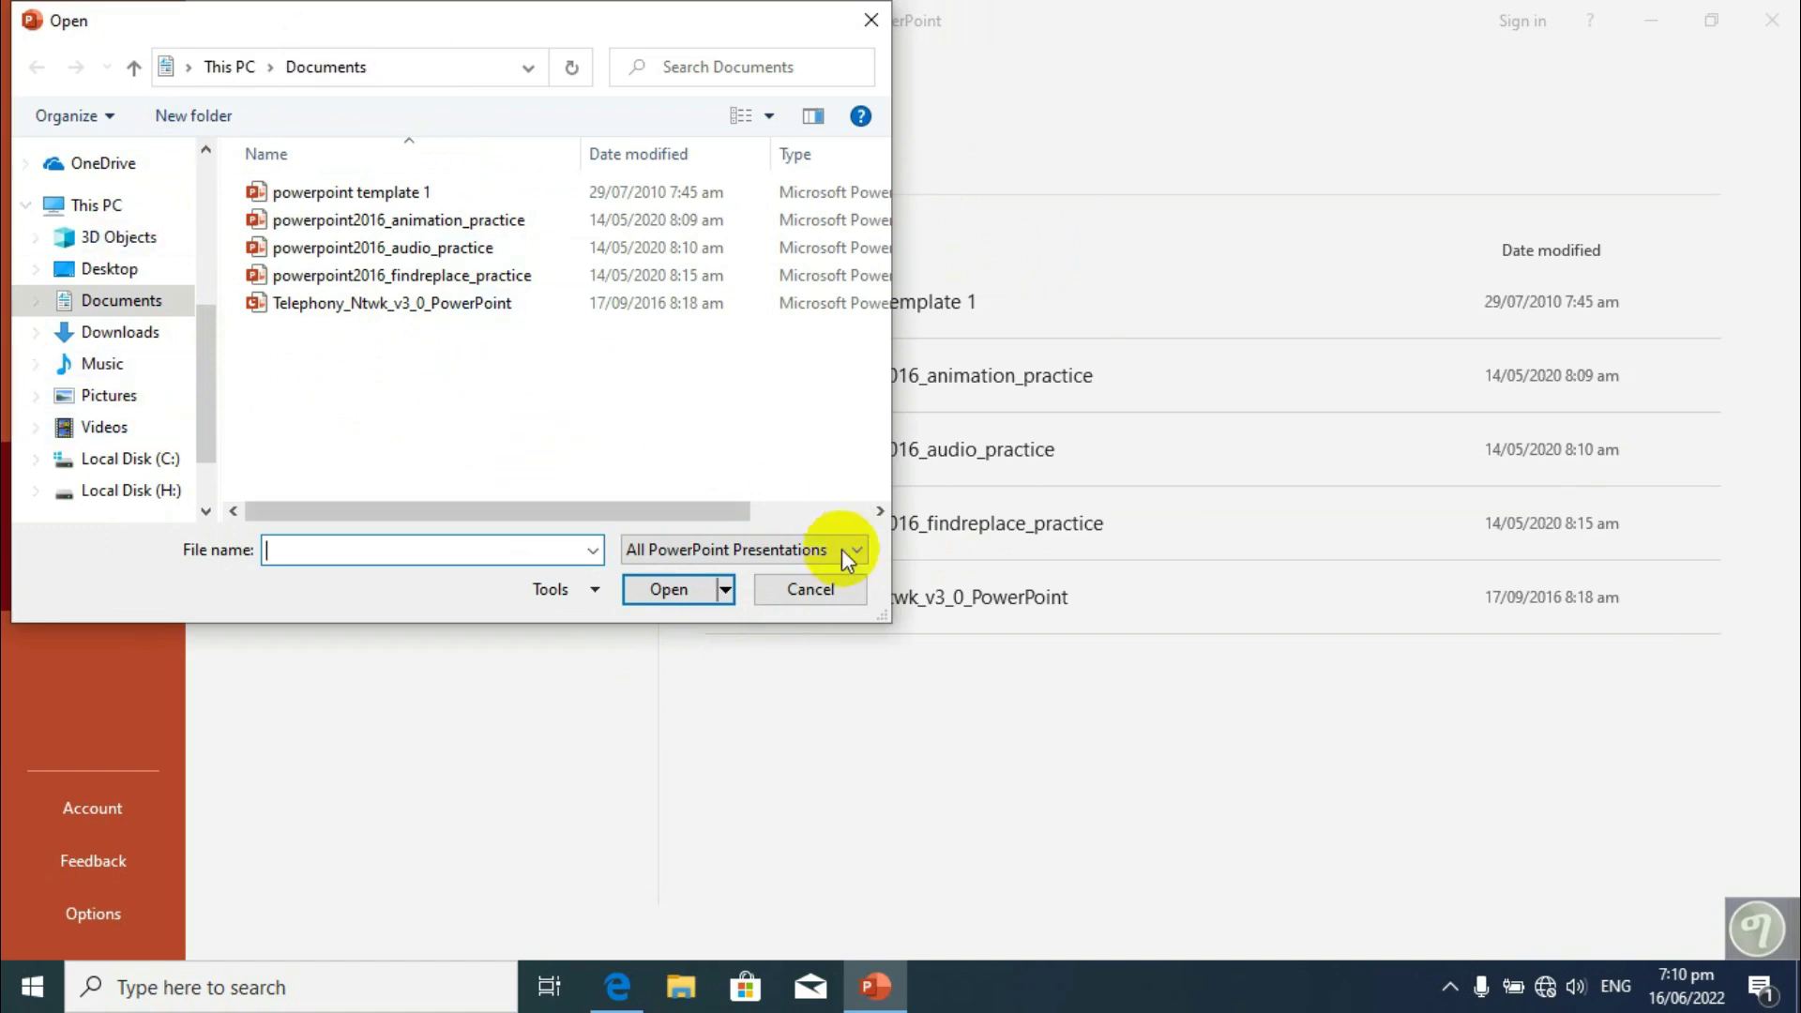
{"action": "left_click", "coordinate": [809, 590]}
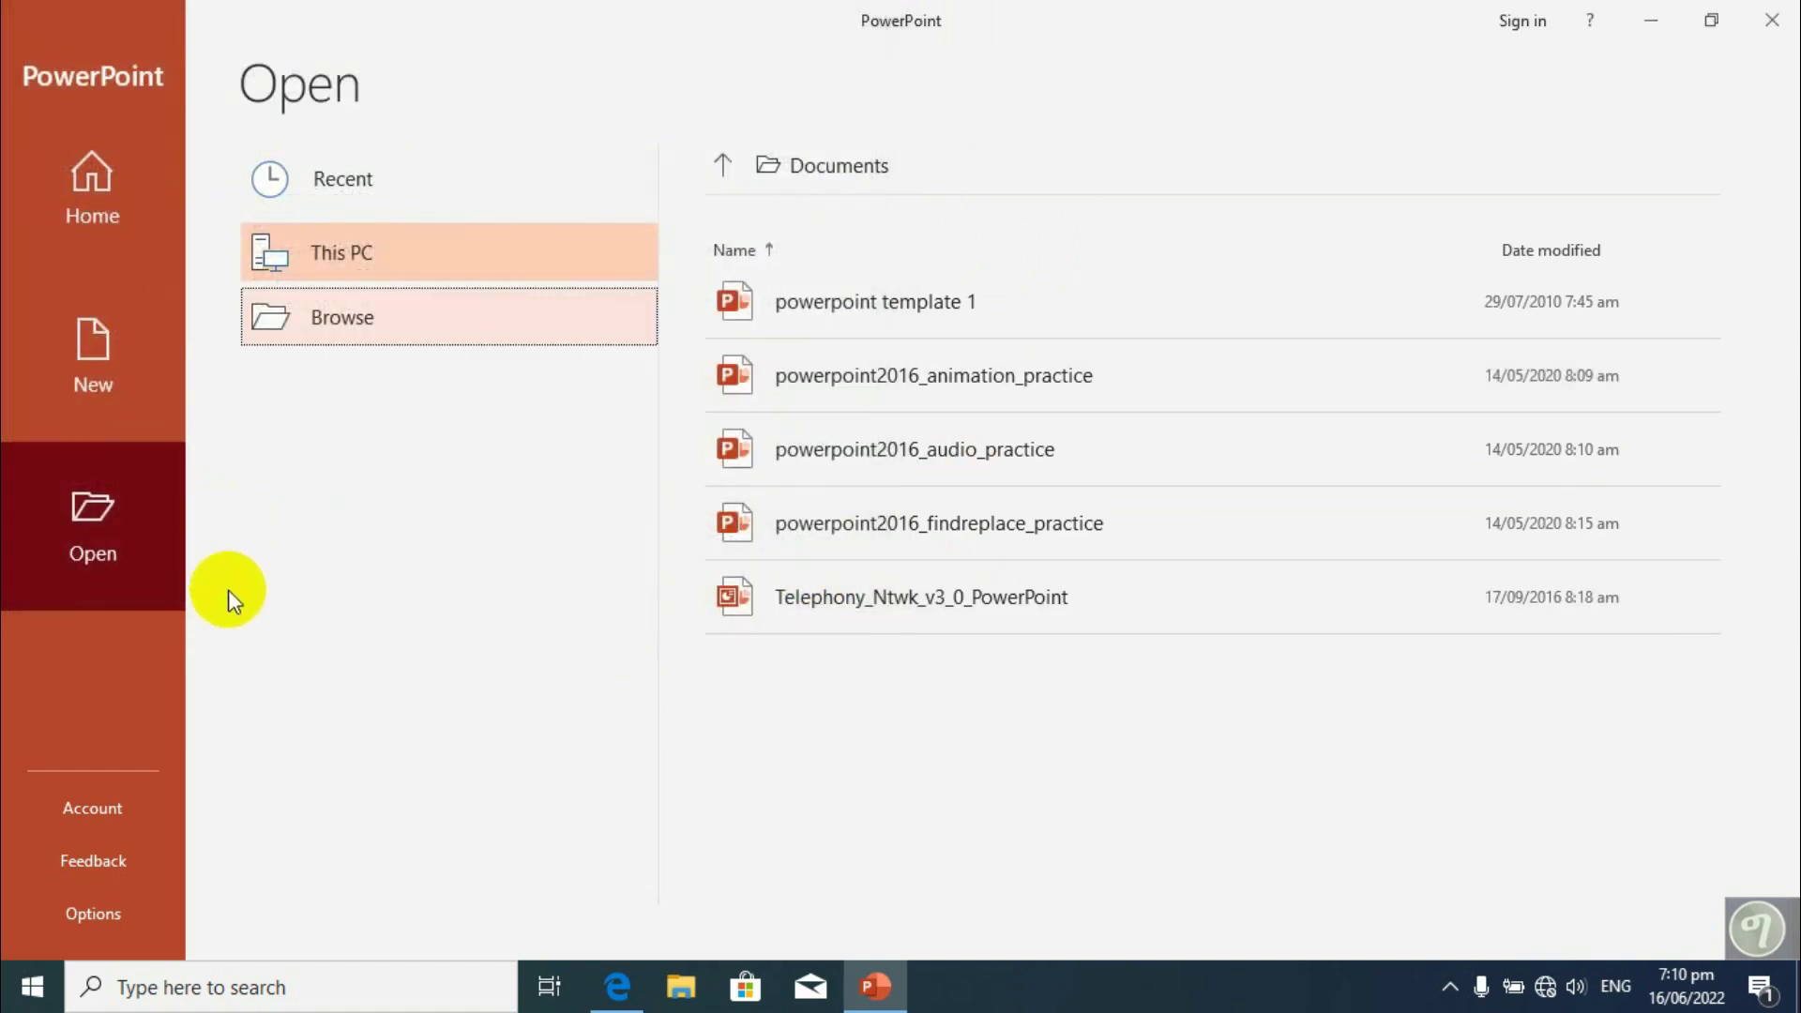
- View the Office account and product information, and show and close the Feedback Hub
{"action": "left_click", "coordinate": [89, 815]}
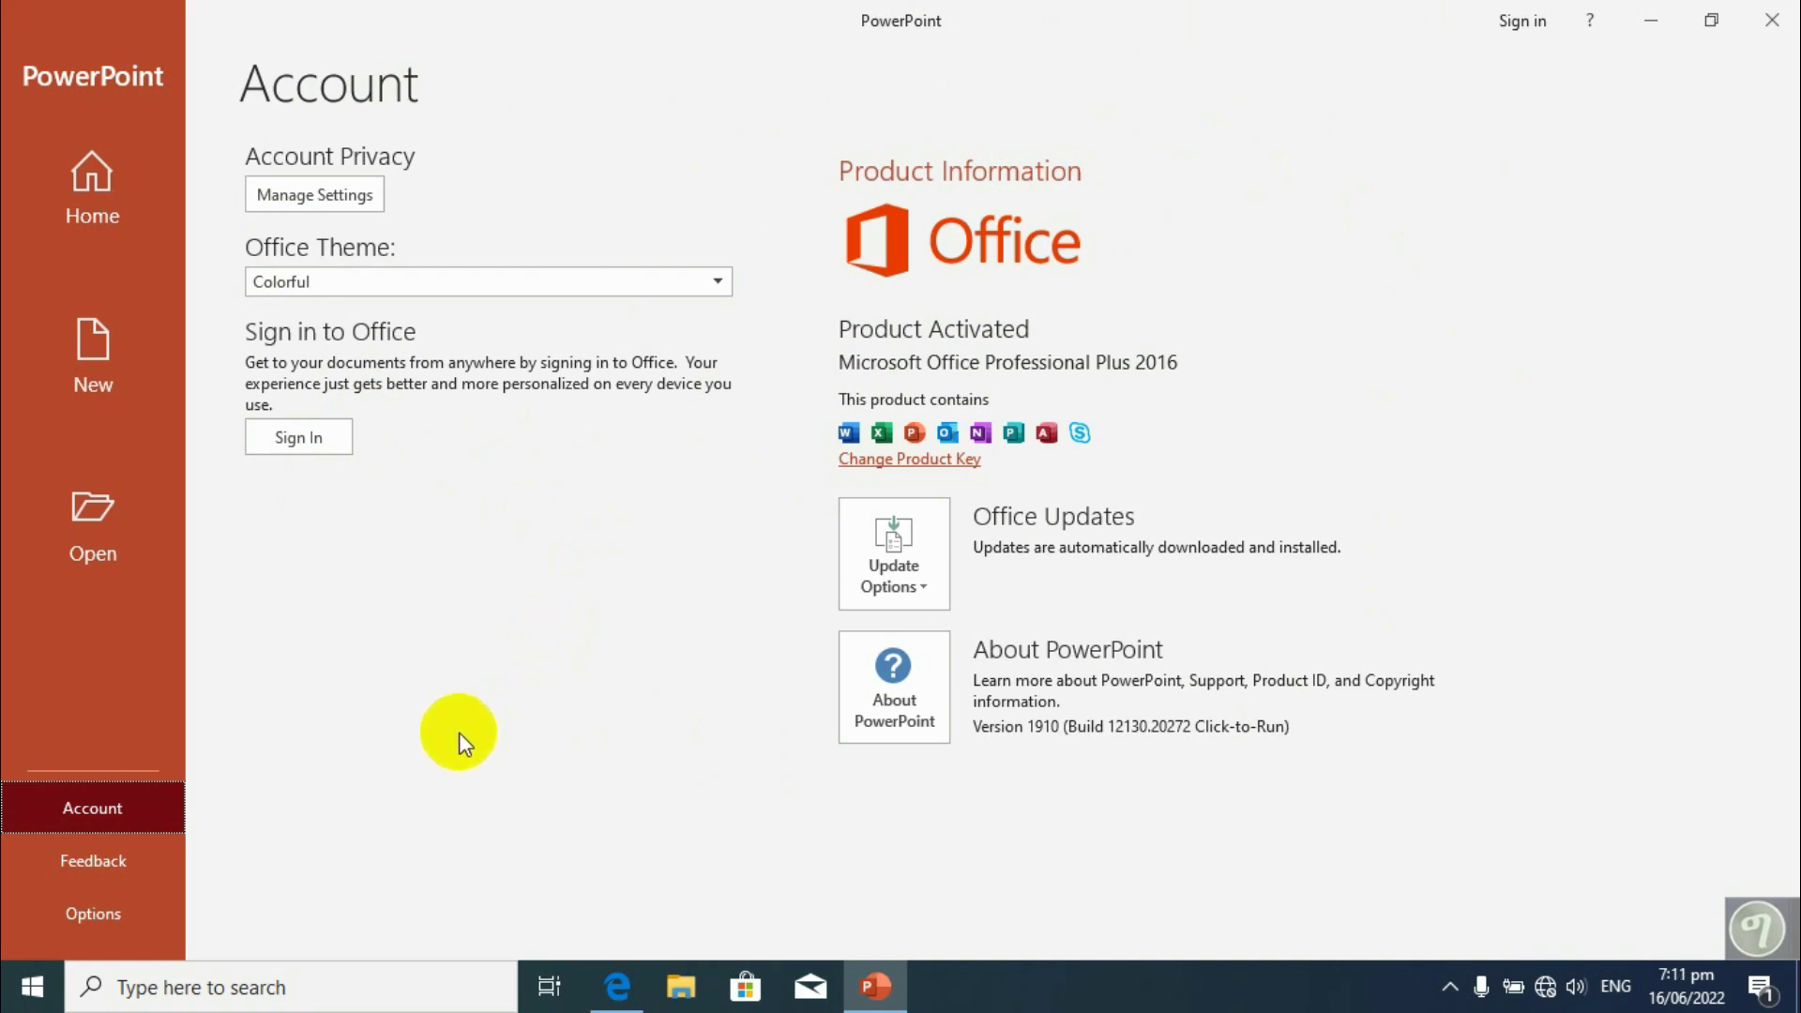
{"action": "key", "text": "Escape"}
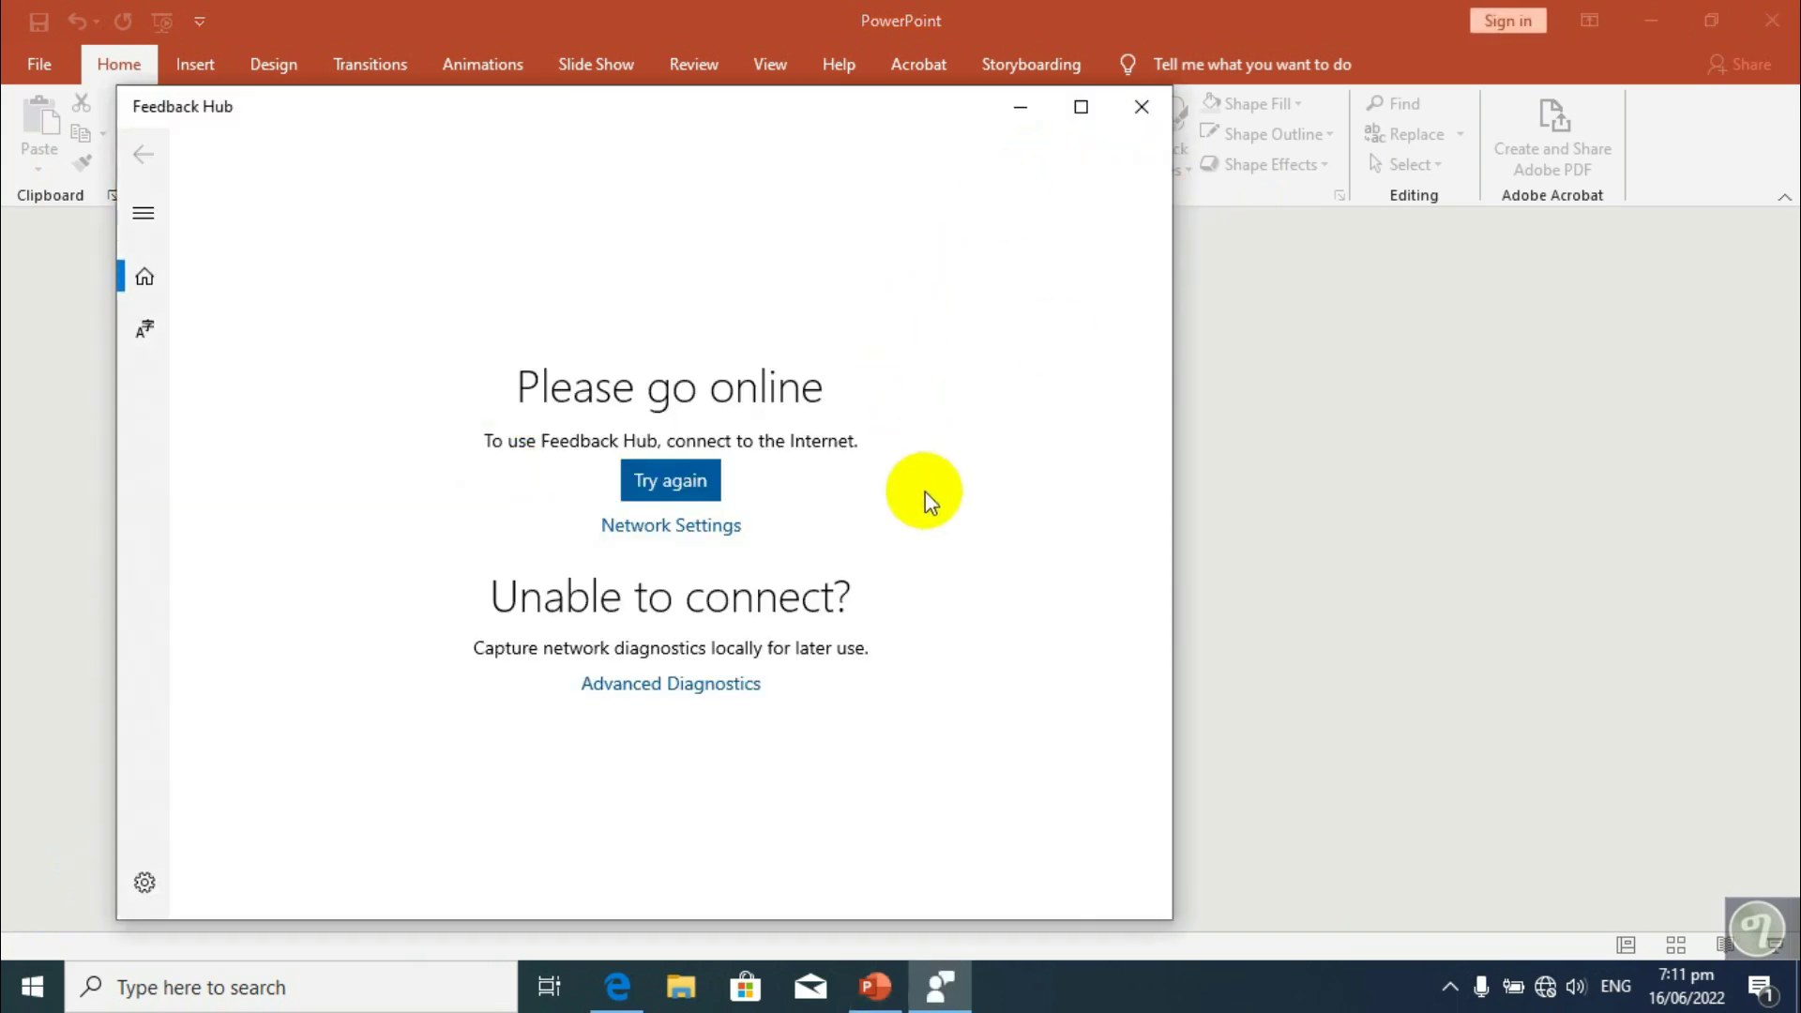
{"action": "left_click", "coordinate": [1140, 106]}
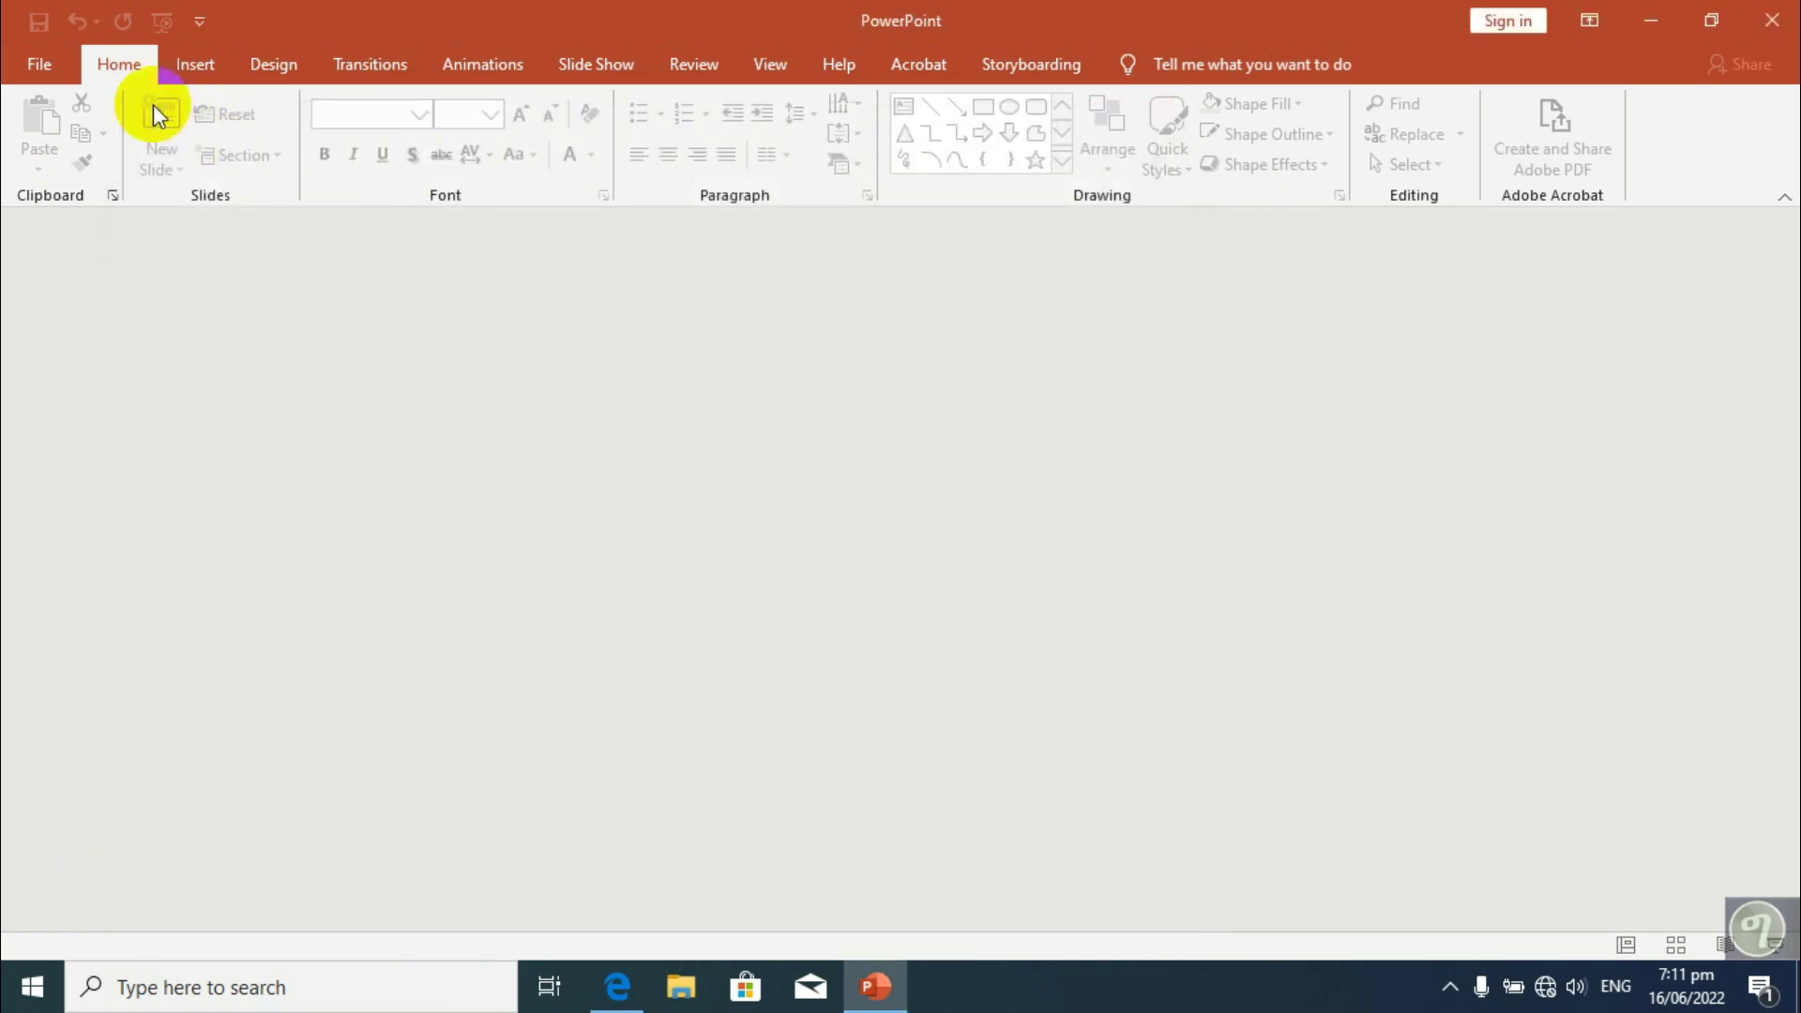
- Look at the File page, return to the empty workspace and display the Insert commands
{"action": "left_click", "coordinate": [43, 72]}
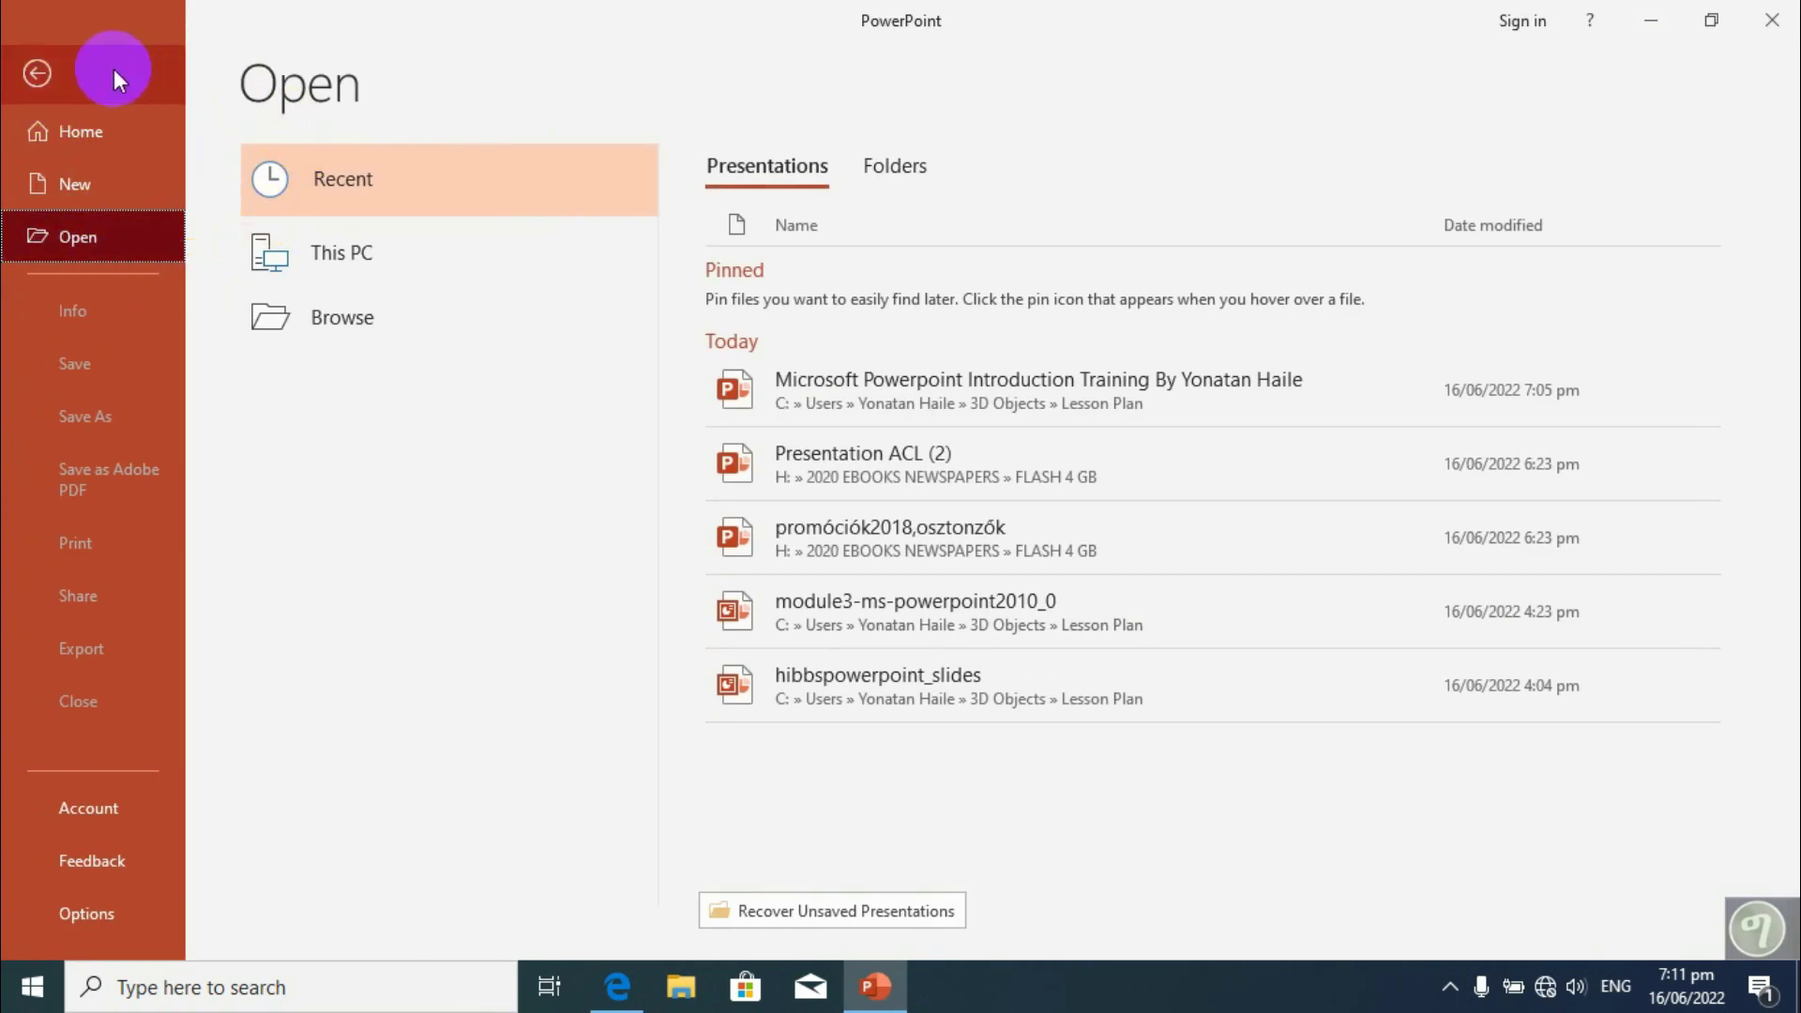
{"action": "left_click", "coordinate": [52, 73]}
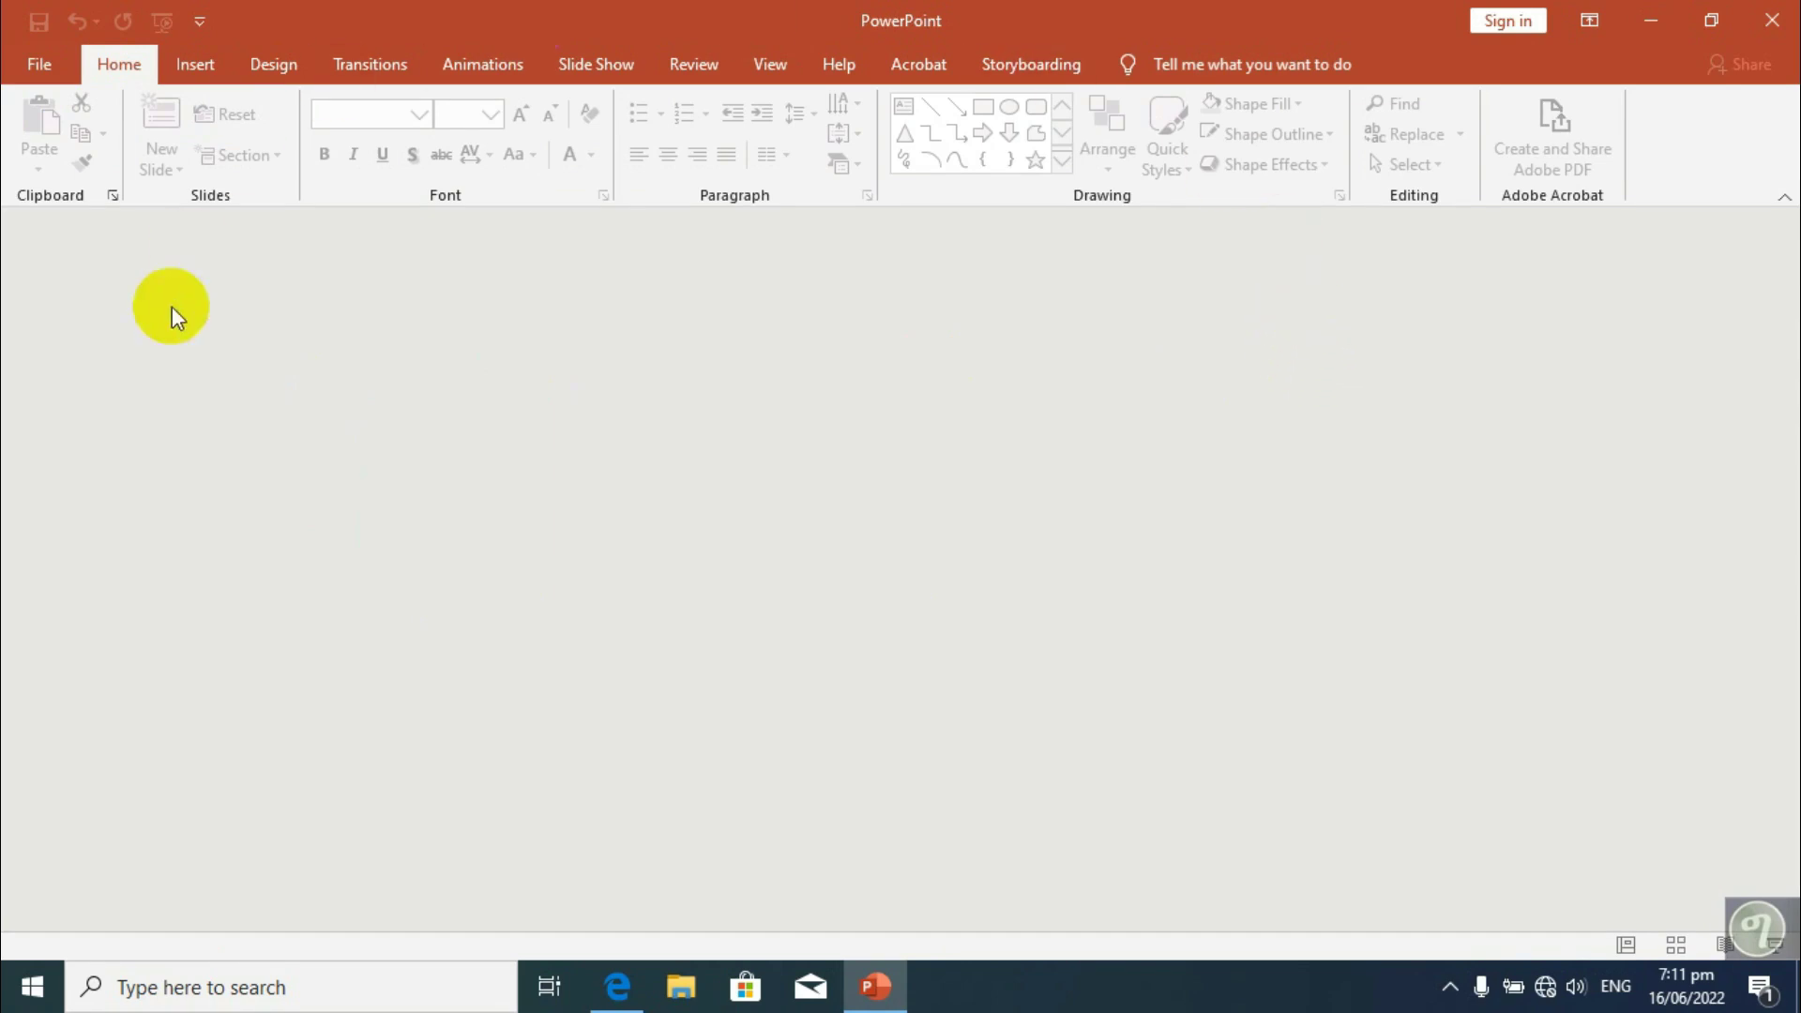
{"action": "left_click", "coordinate": [197, 68]}
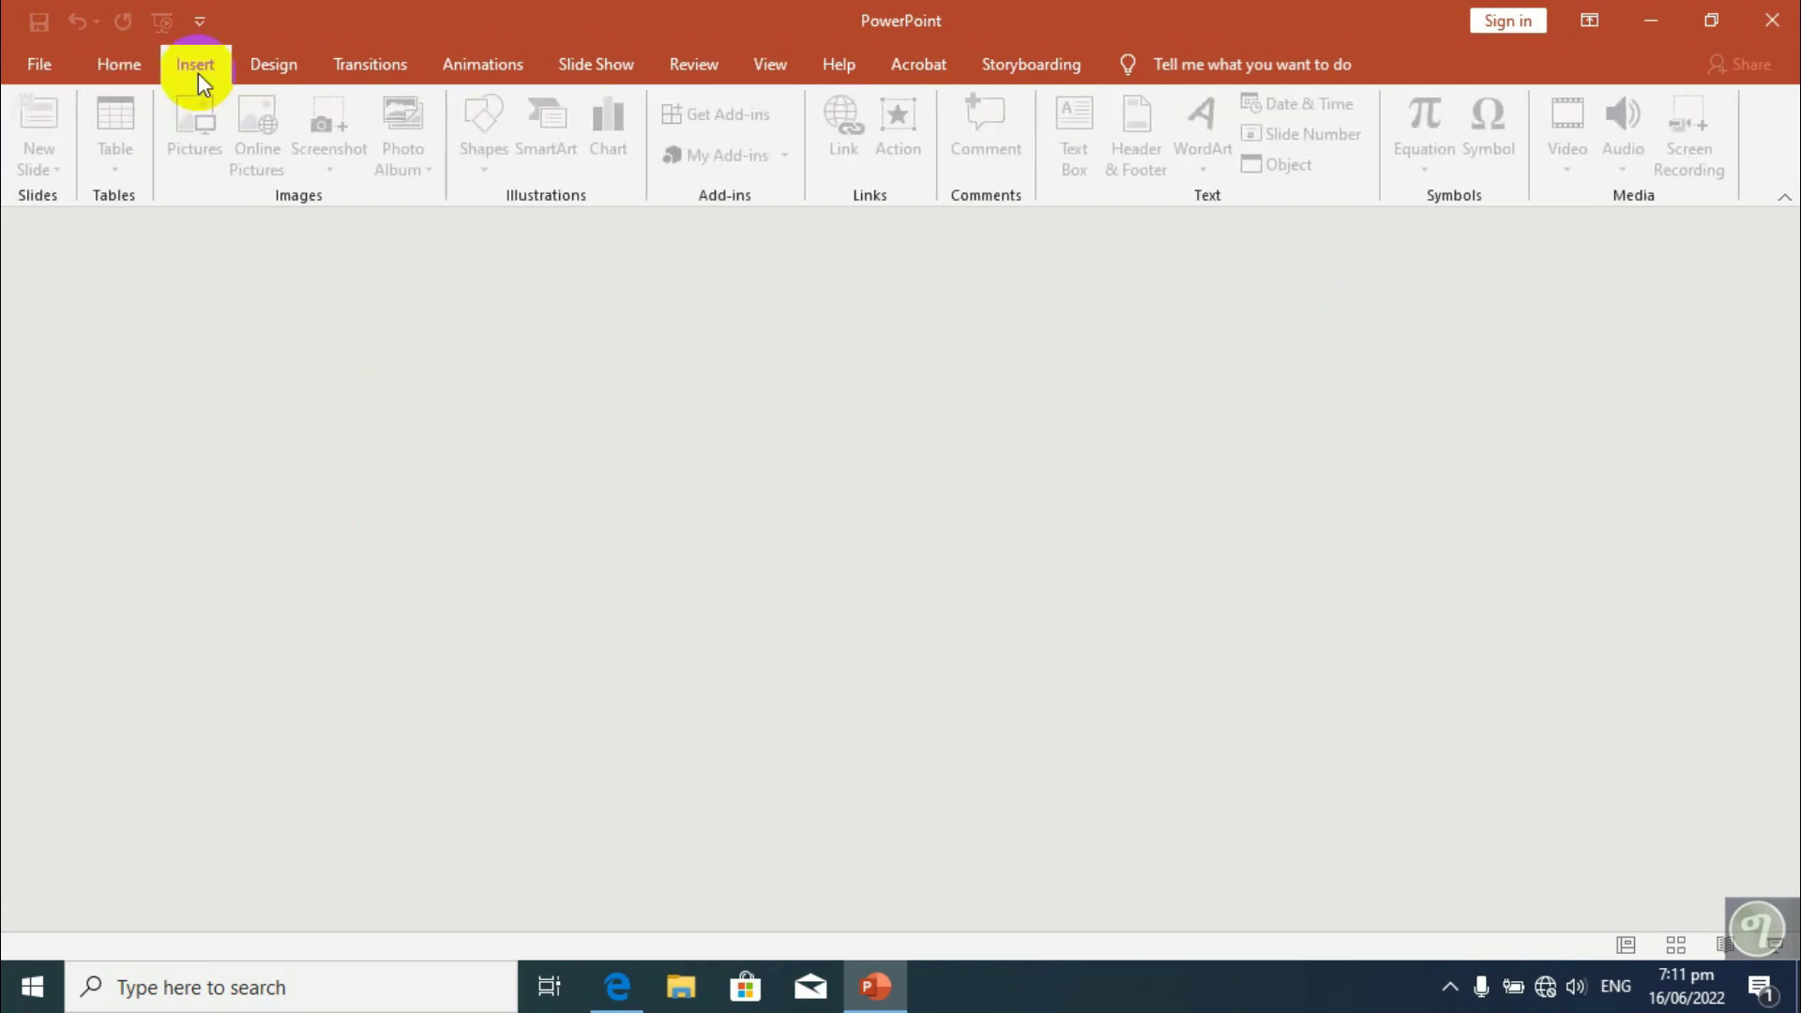
- Open the PowerPoint Options dialog on its General settings
{"action": "left_click", "coordinate": [39, 63]}
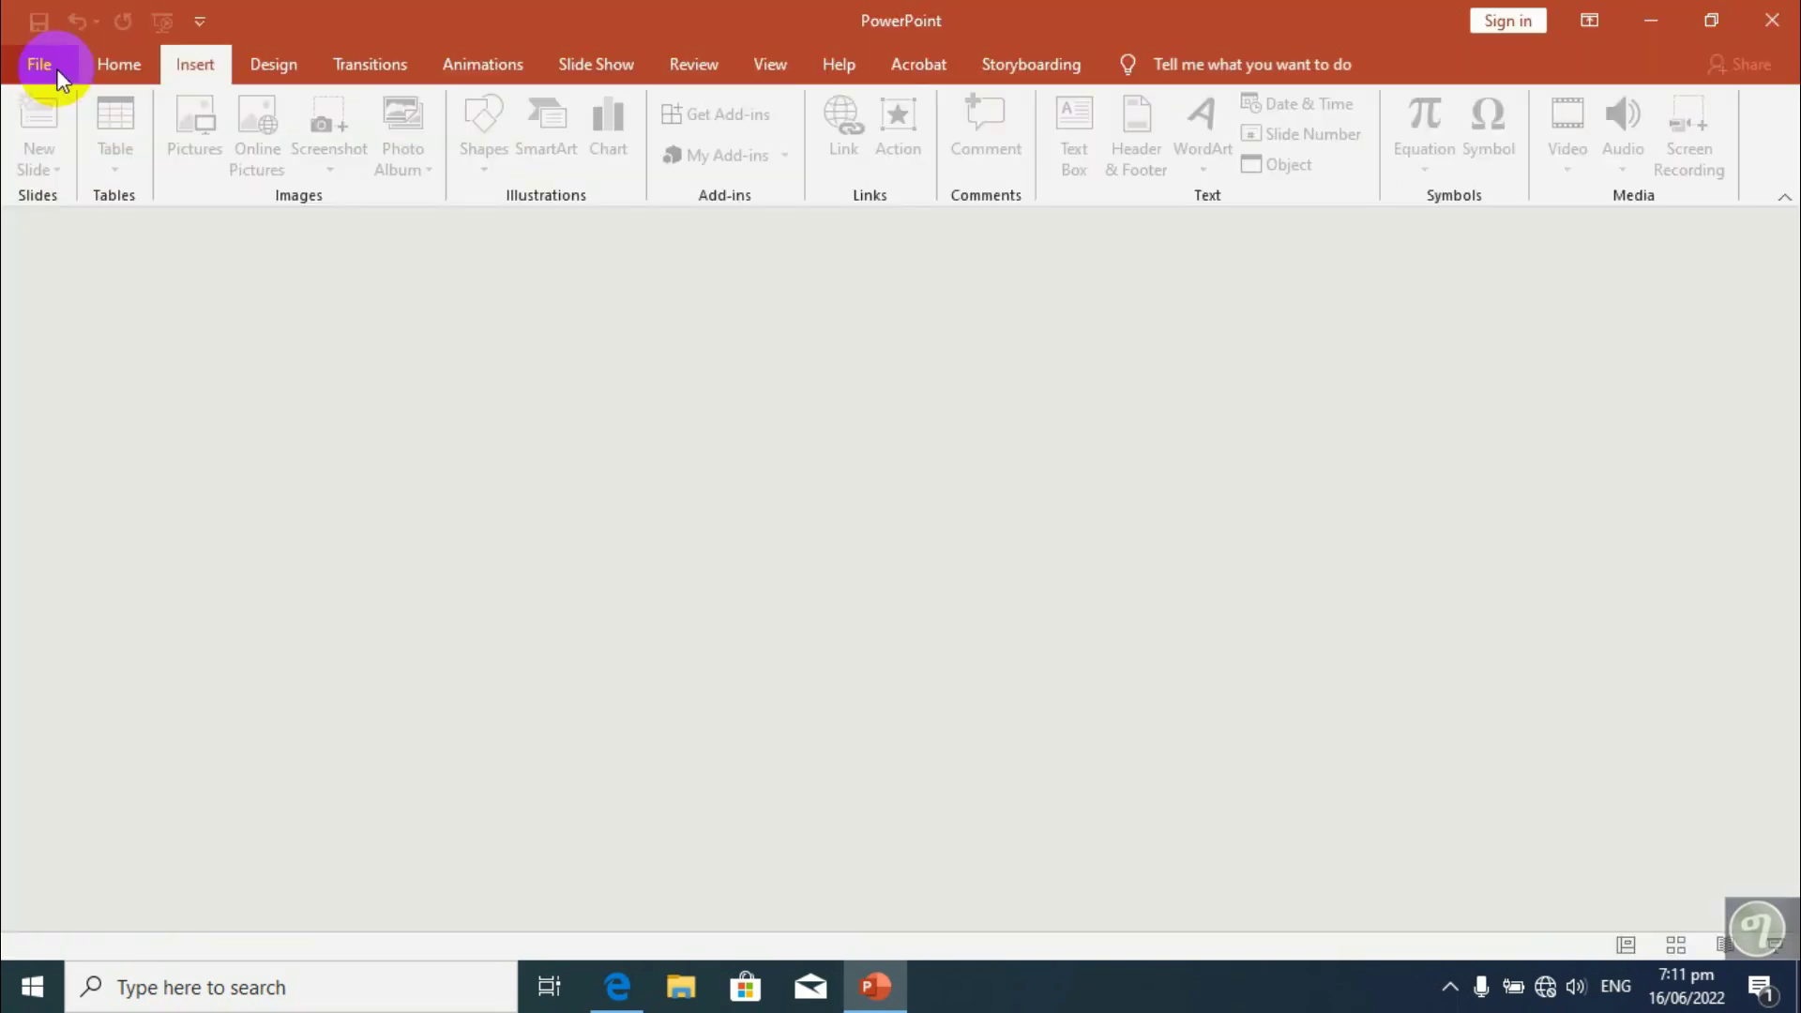
{"action": "left_click", "coordinate": [41, 64]}
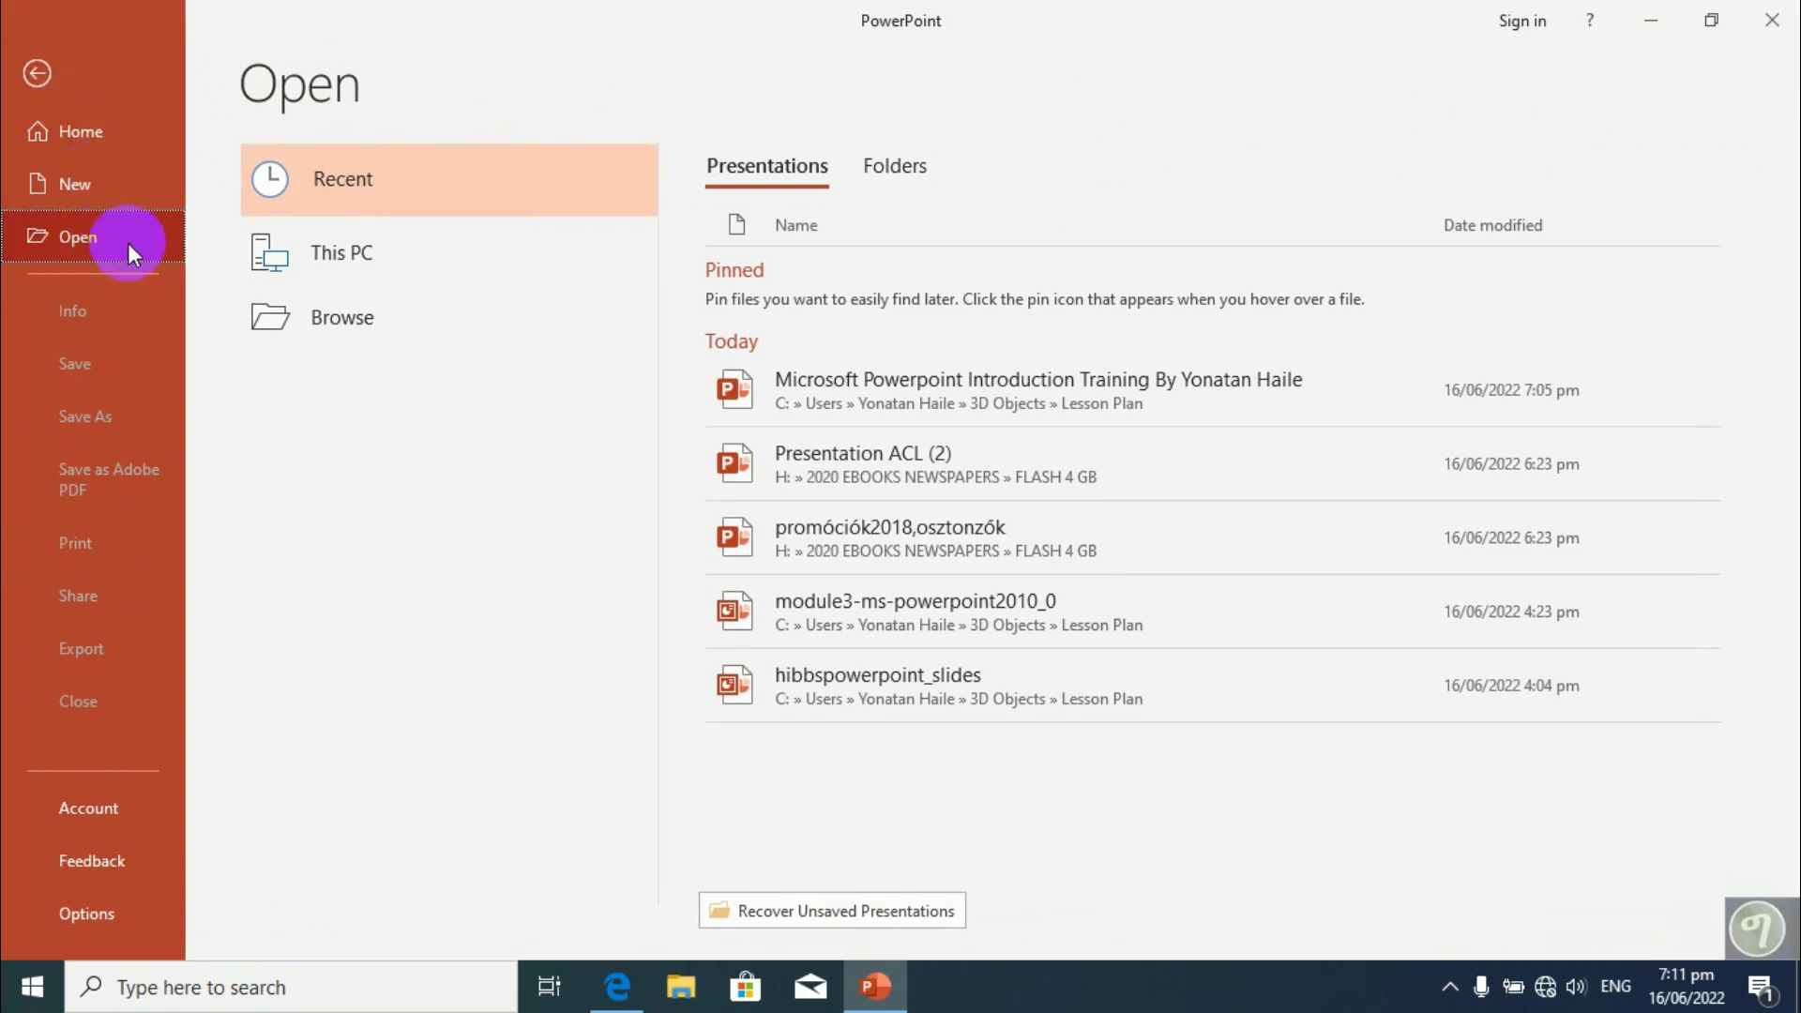
{"action": "left_click", "coordinate": [93, 922]}
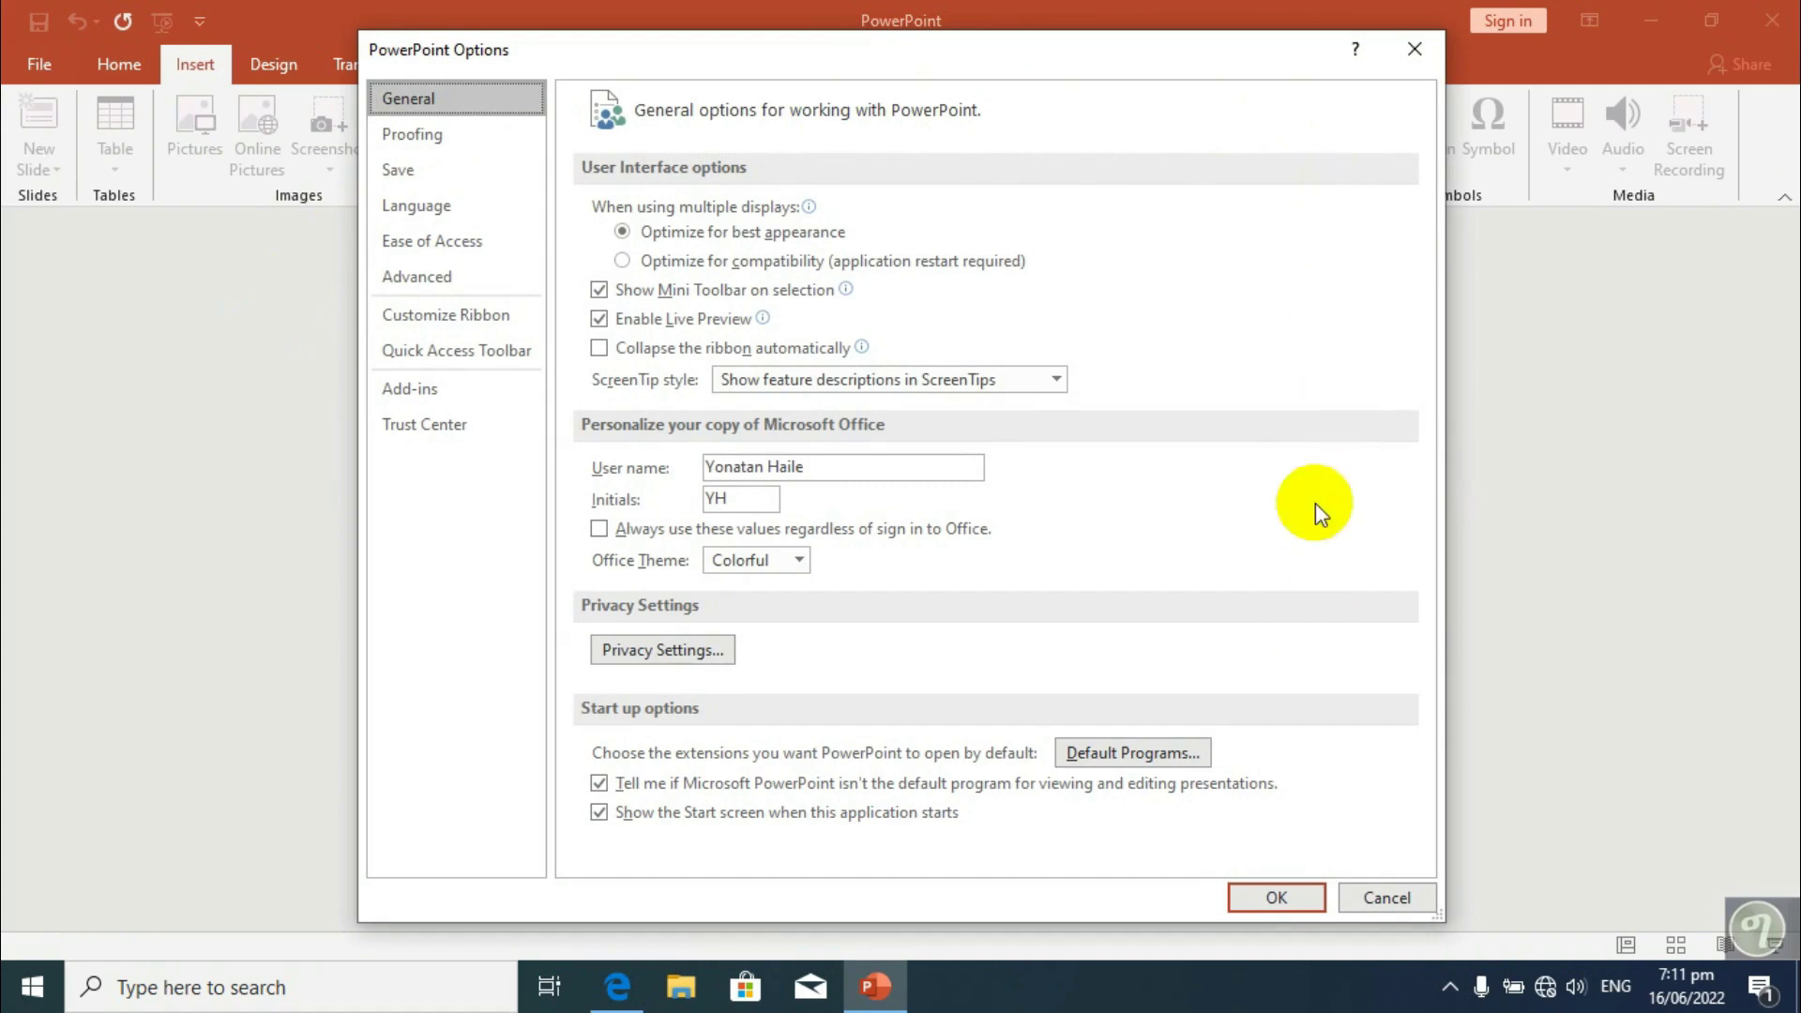
- Cancel the PowerPoint Options dialog and look through the Home, Insert and Design commands
{"action": "left_click", "coordinate": [1378, 899]}
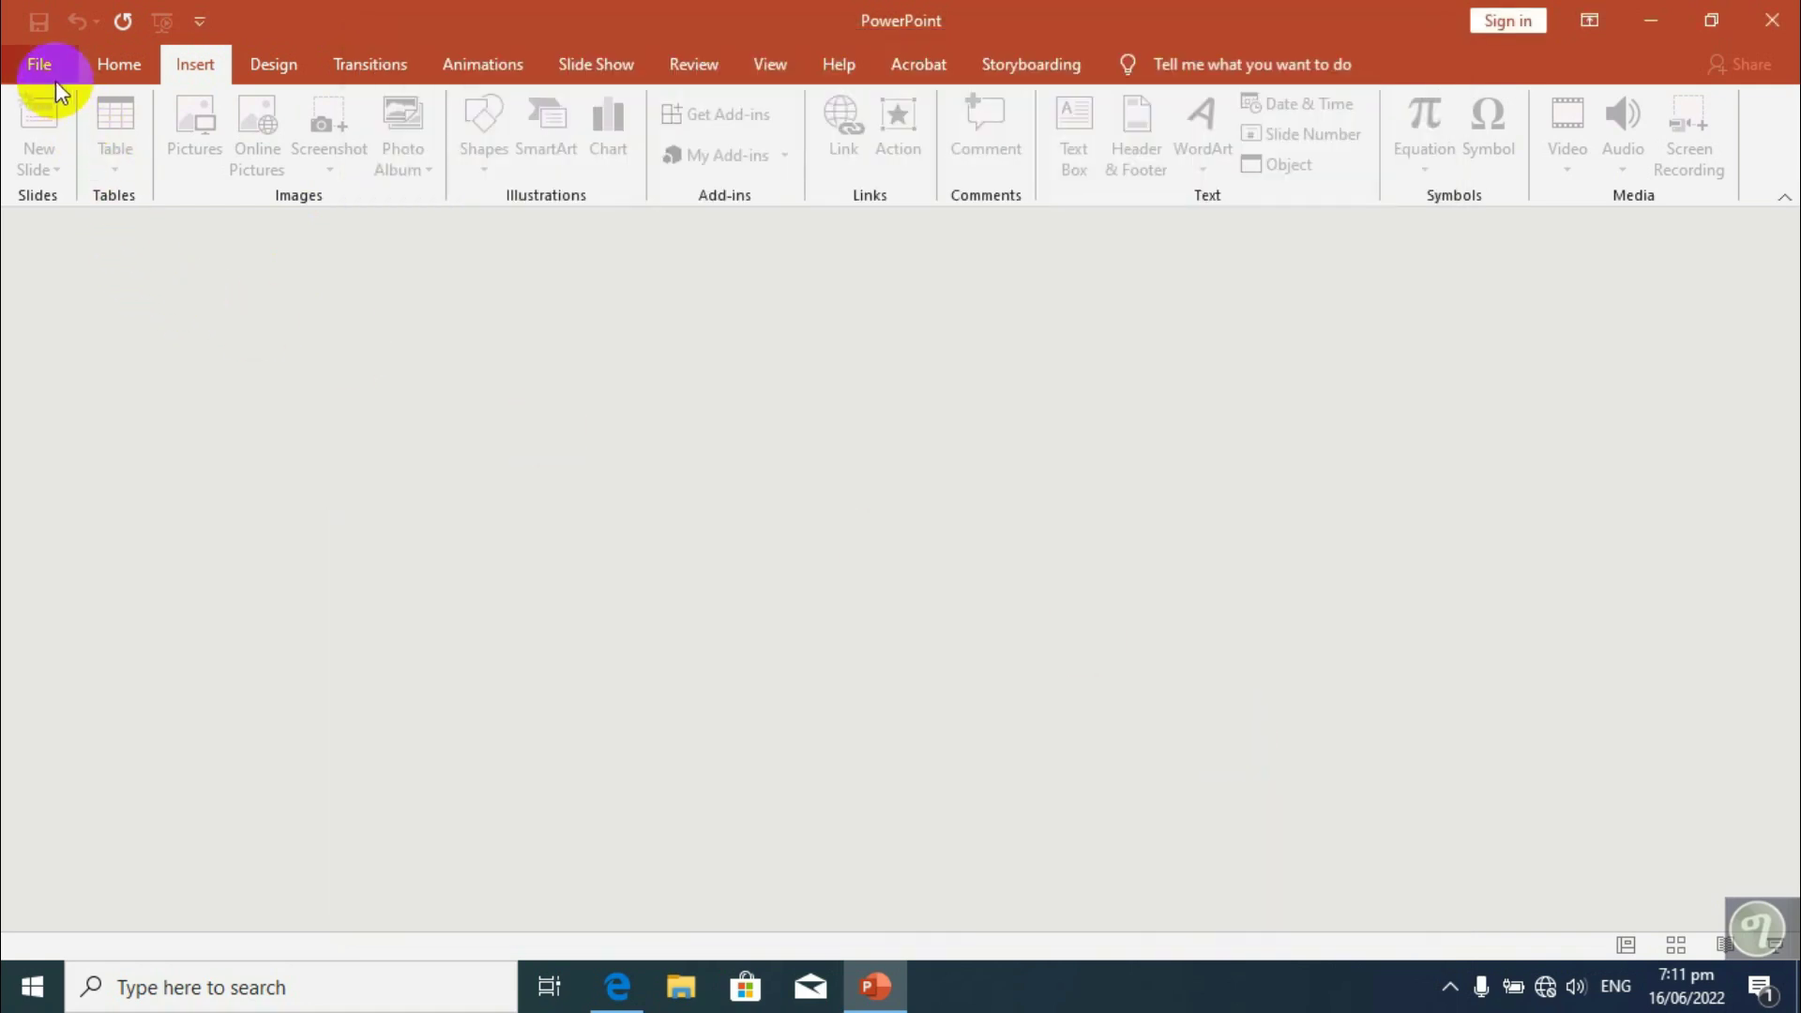
{"action": "left_click", "coordinate": [120, 66]}
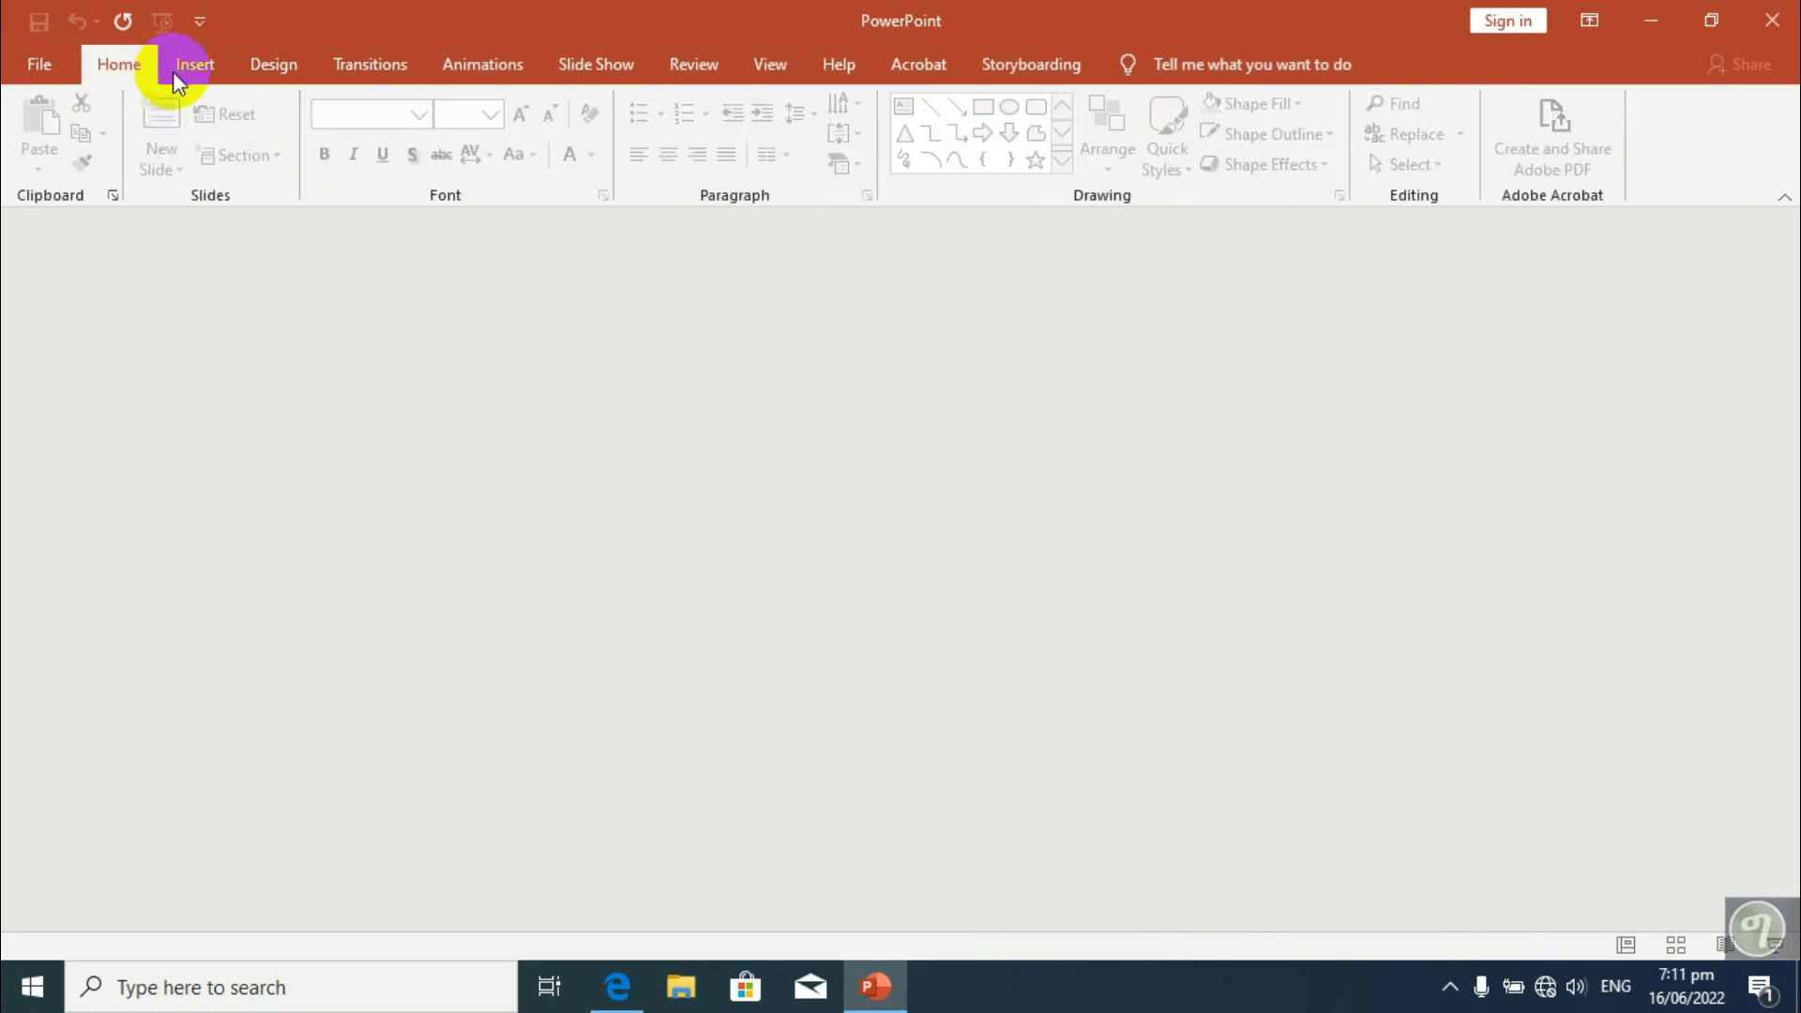
{"action": "left_click", "coordinate": [197, 67]}
{"action": "left_click", "coordinate": [274, 66]}
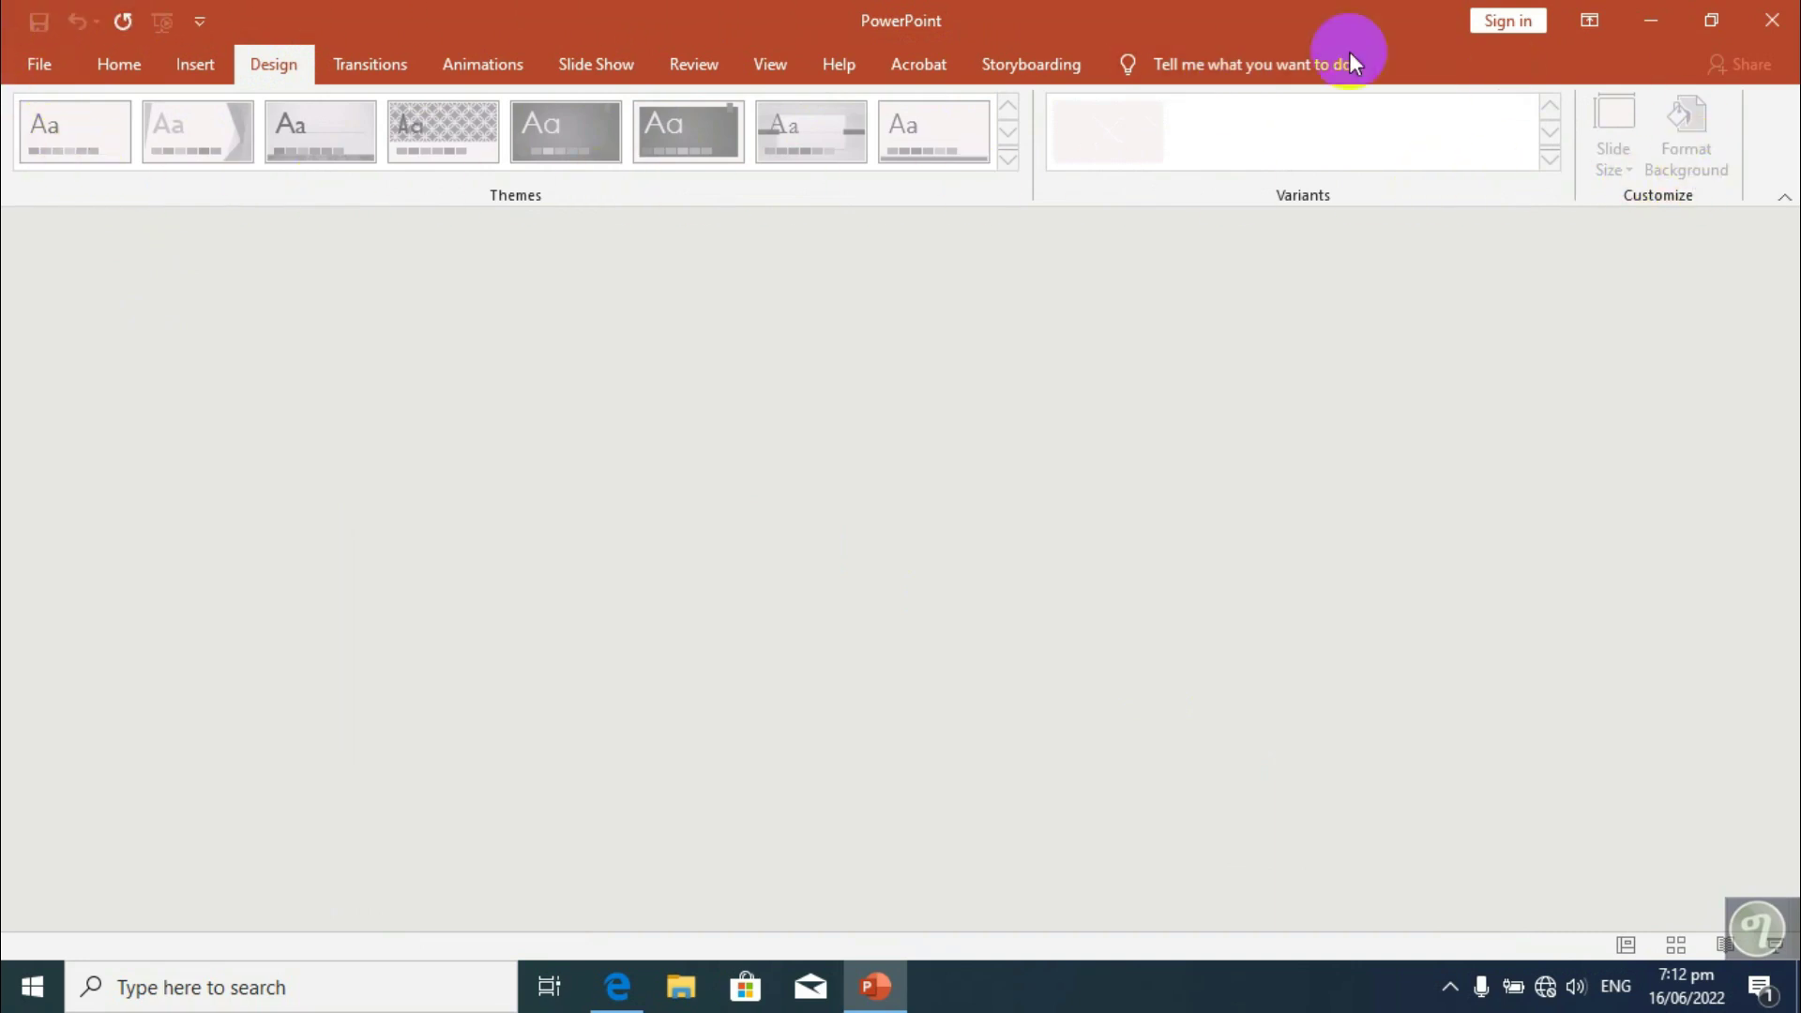
- Examine the command groups of Home and Insert, and close PowerPoint
{"action": "left_click", "coordinate": [137, 65]}
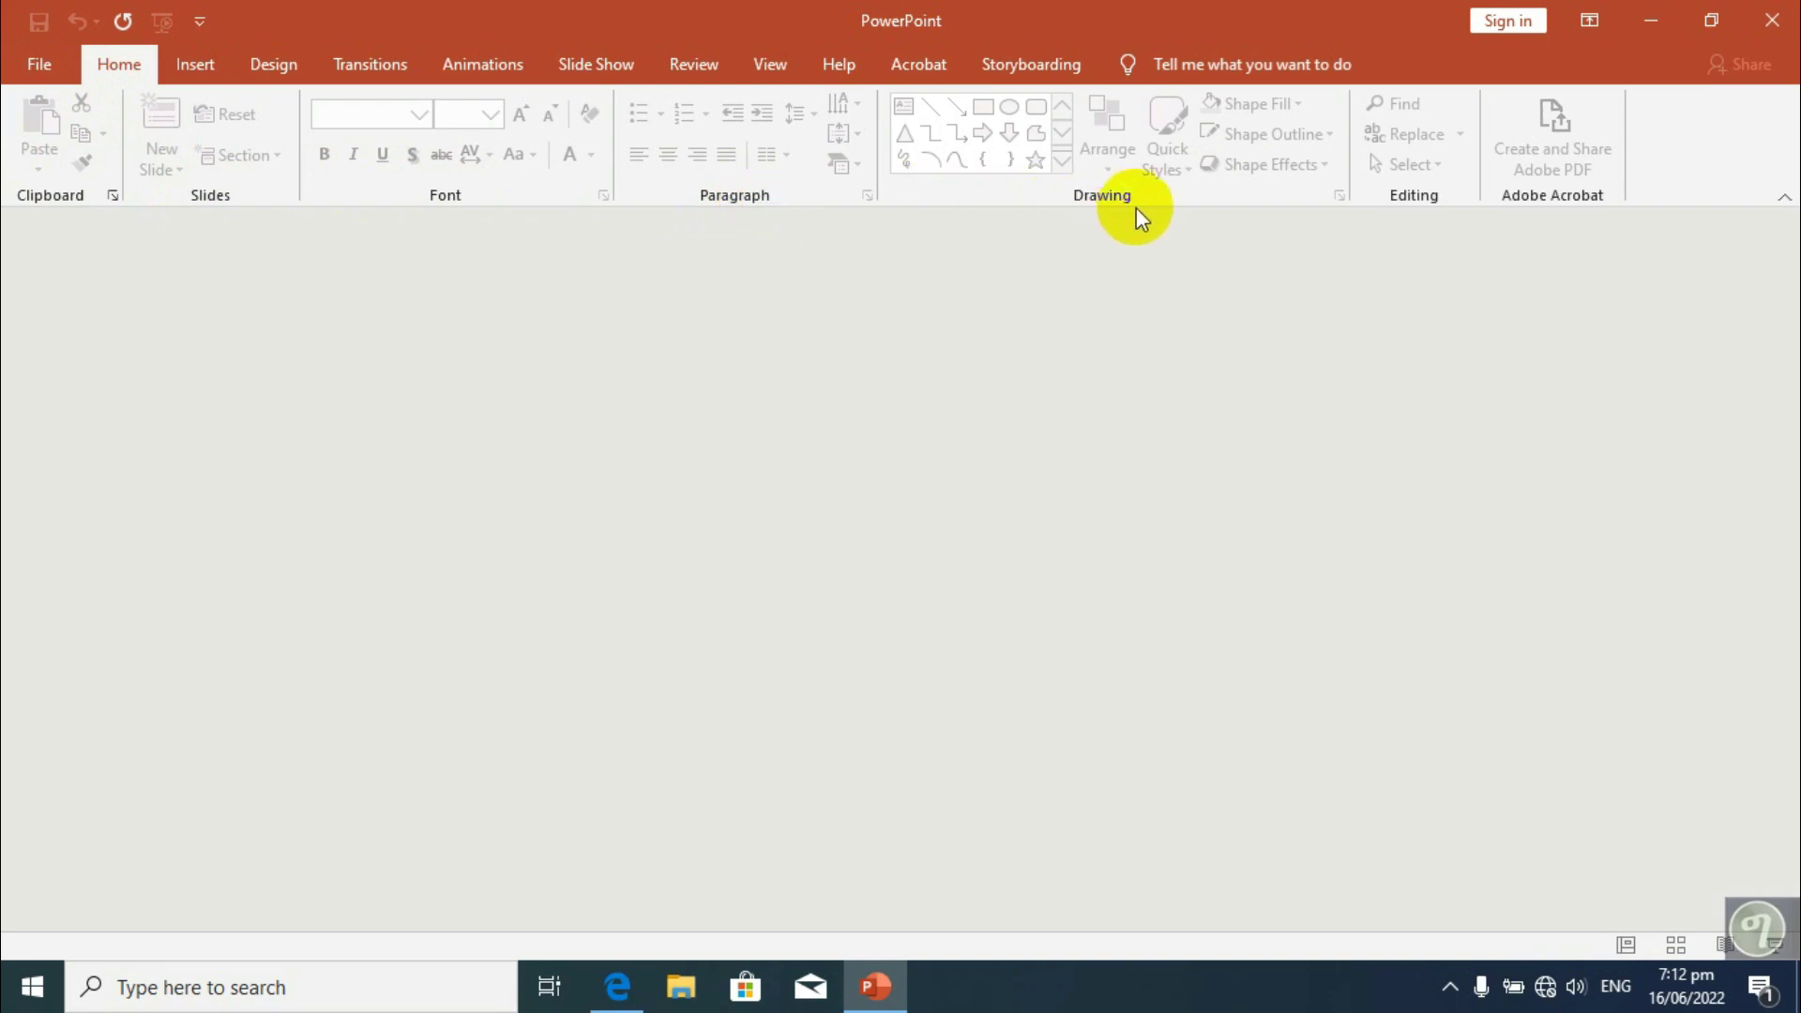
{"action": "left_click", "coordinate": [198, 66]}
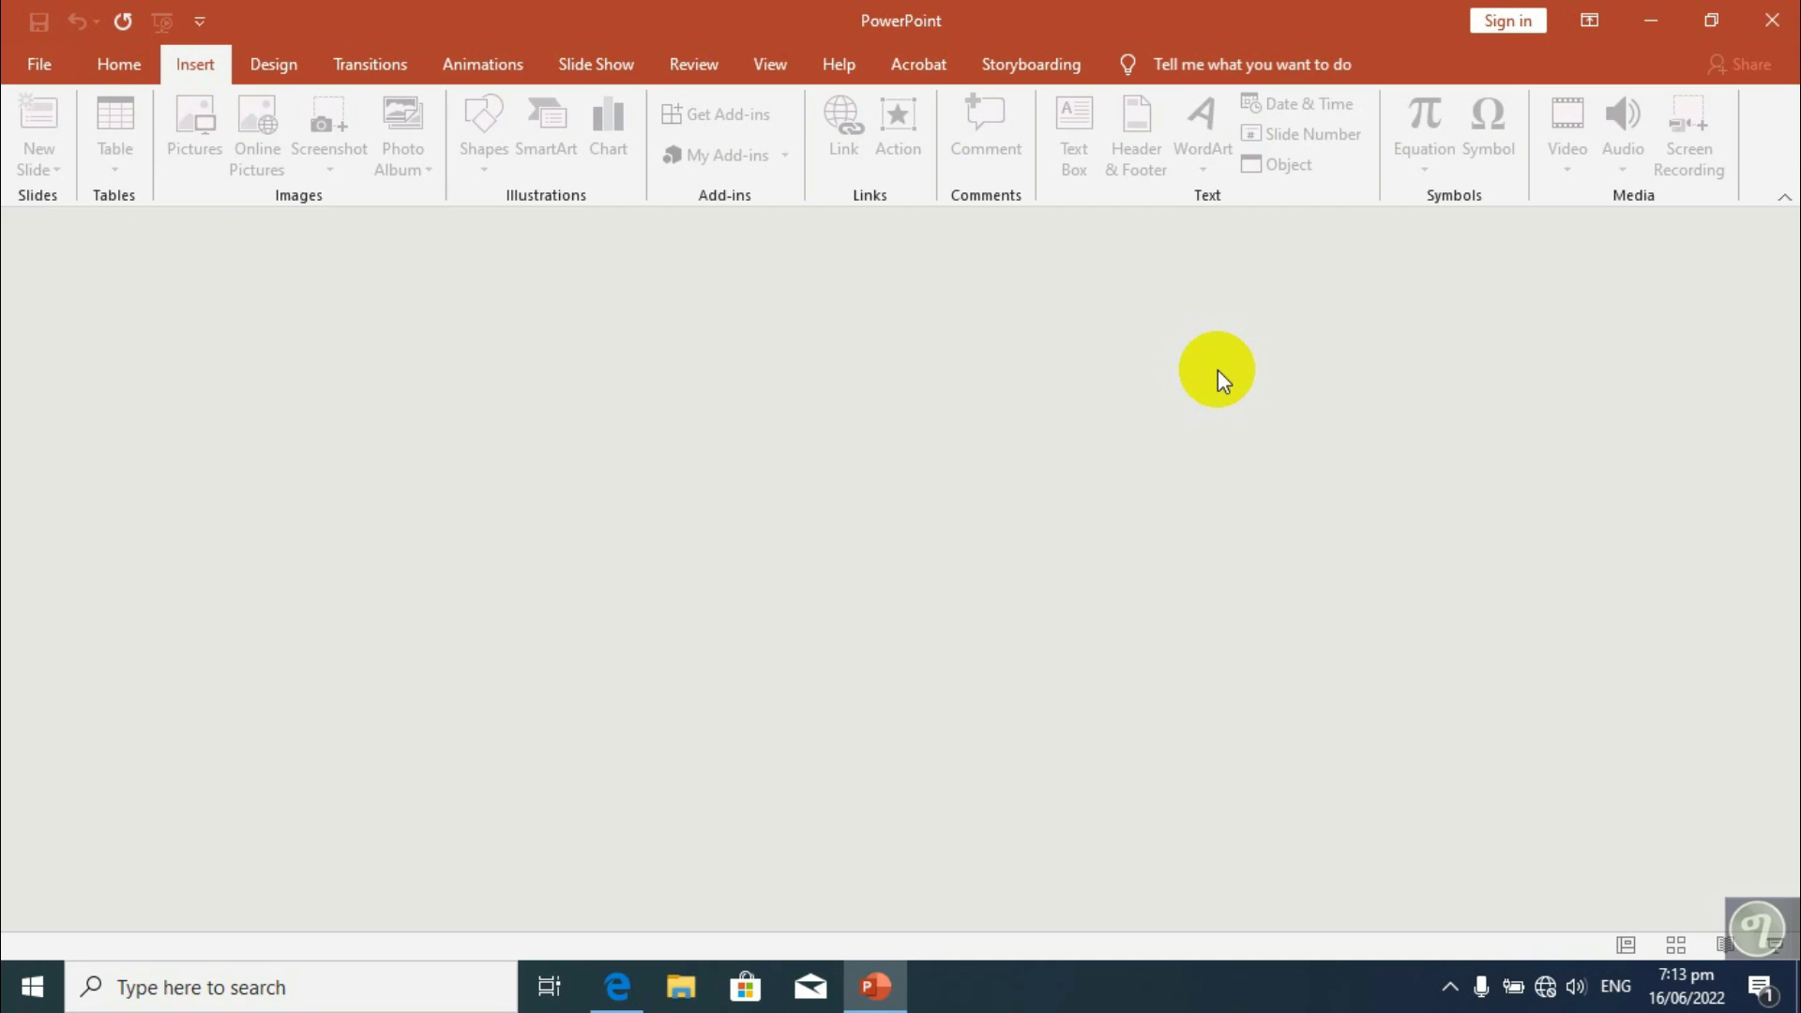
{"action": "left_click", "coordinate": [1772, 25]}
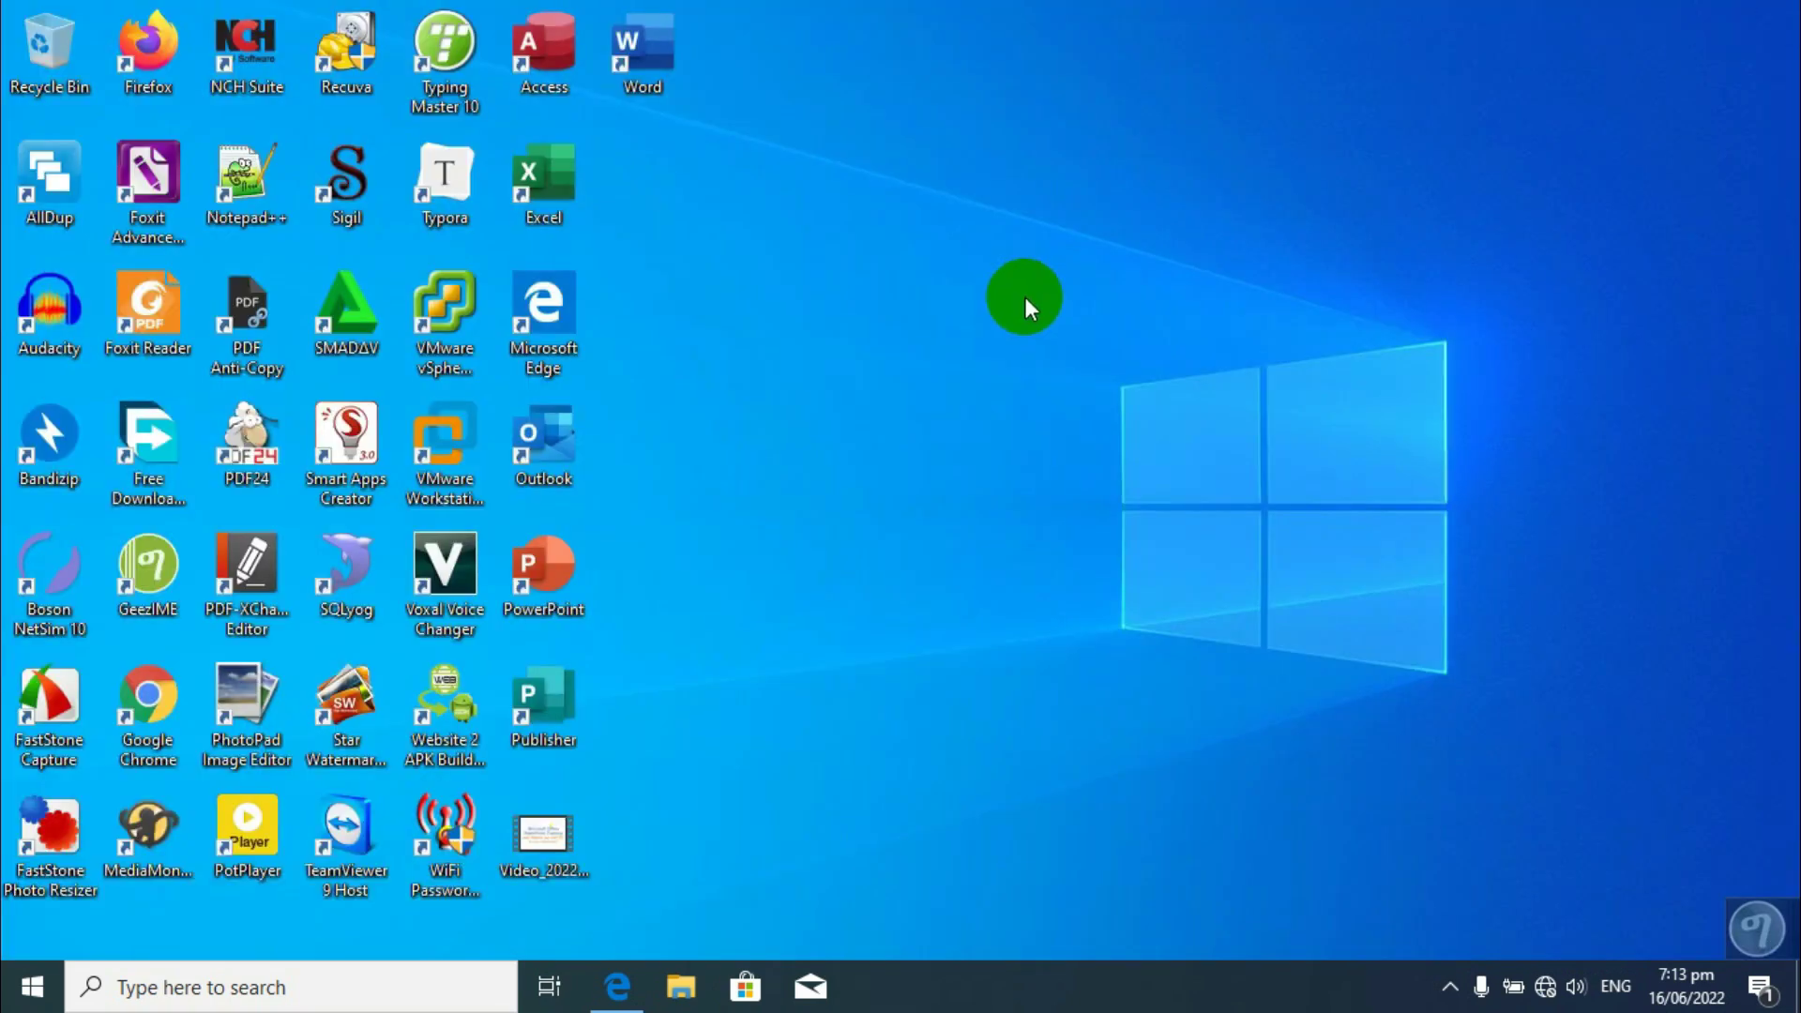